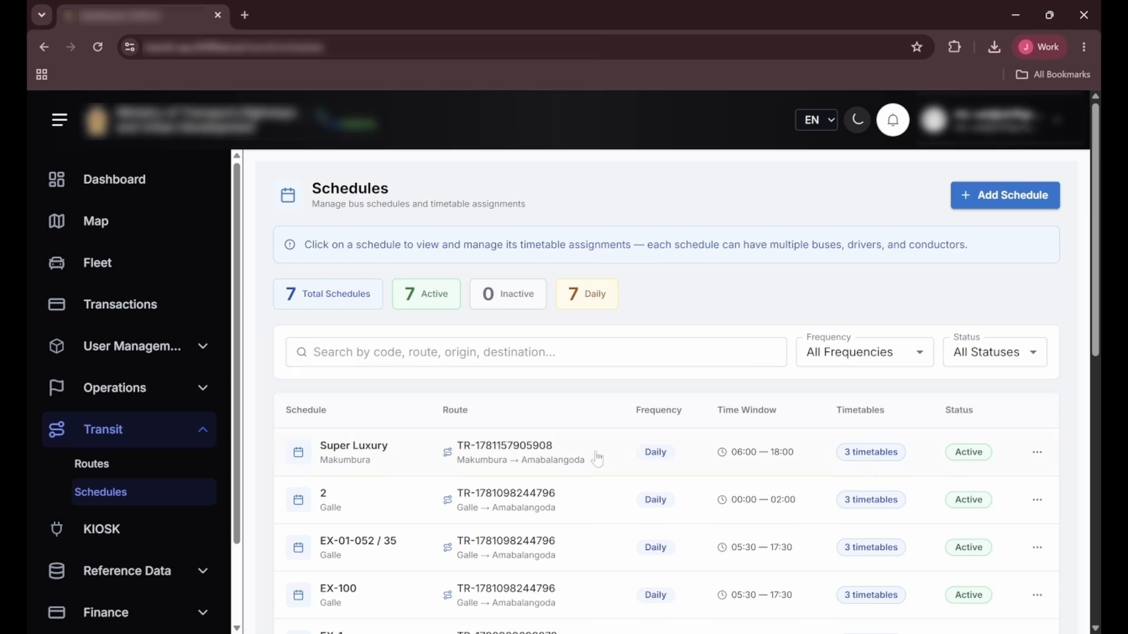
Step: Open the Super Luxury schedule from the schedules list and review its details, route map and timetables
{"action": "scroll", "coordinate": [592, 435], "scroll_direction": "down", "scroll_amount": 3}
{"action": "scroll", "coordinate": [592, 435], "scroll_direction": "up", "scroll_amount": 3}
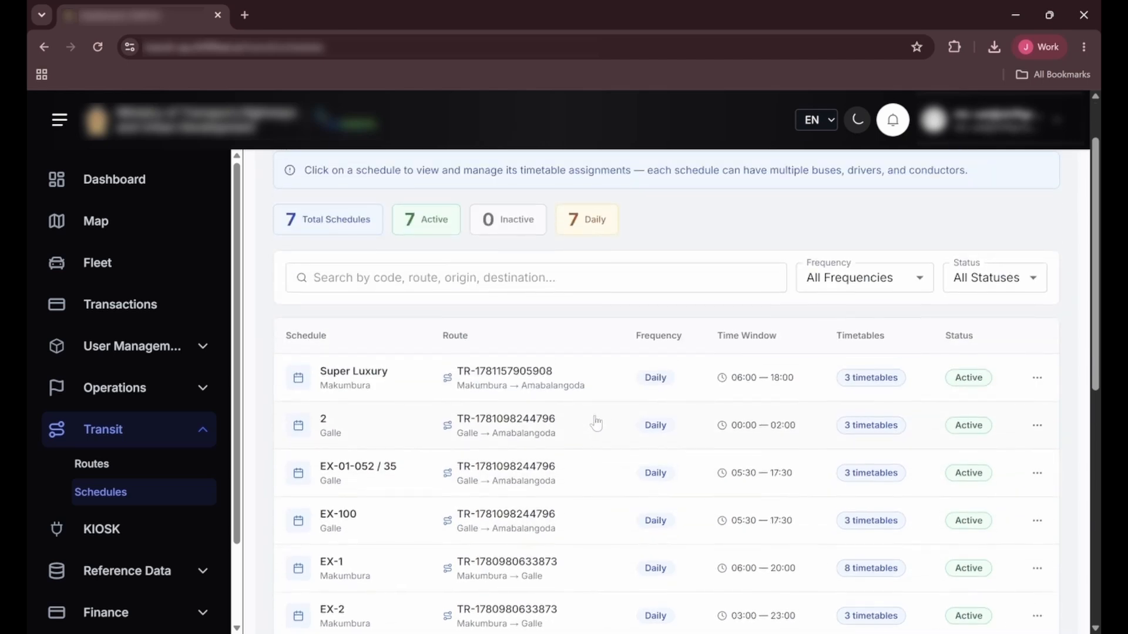
{"action": "left_click", "coordinate": [598, 382]}
{"action": "scroll", "coordinate": [598, 383], "scroll_direction": "up", "scroll_amount": 2}
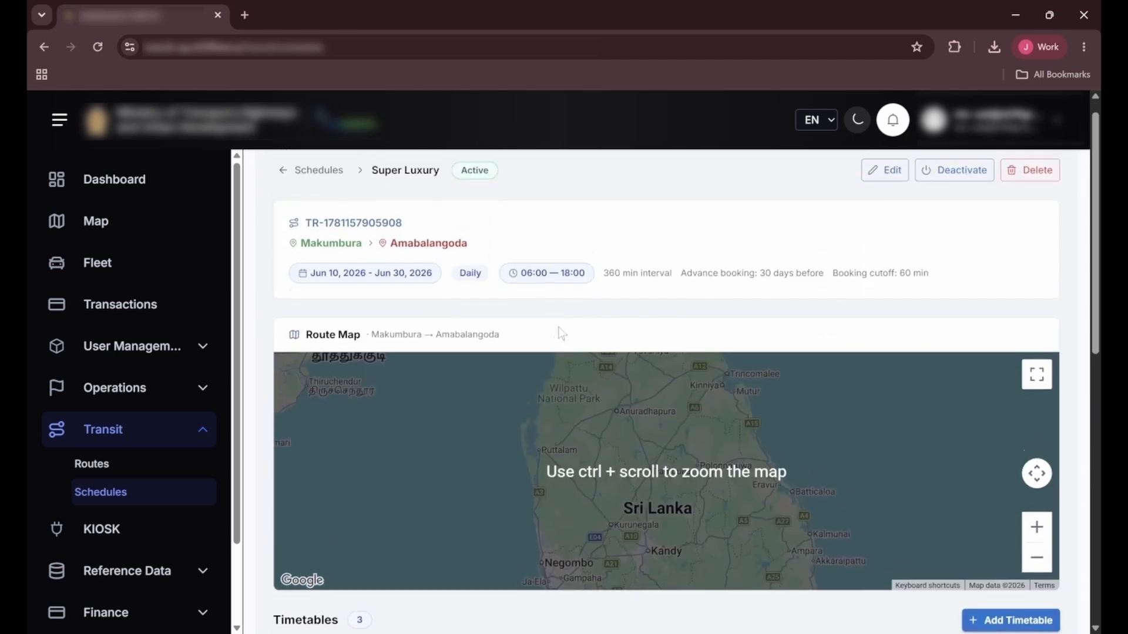
{"action": "scroll", "coordinate": [659, 332], "scroll_direction": "down", "scroll_amount": 2}
{"action": "scroll", "coordinate": [548, 359], "scroll_direction": "up", "scroll_amount": 2}
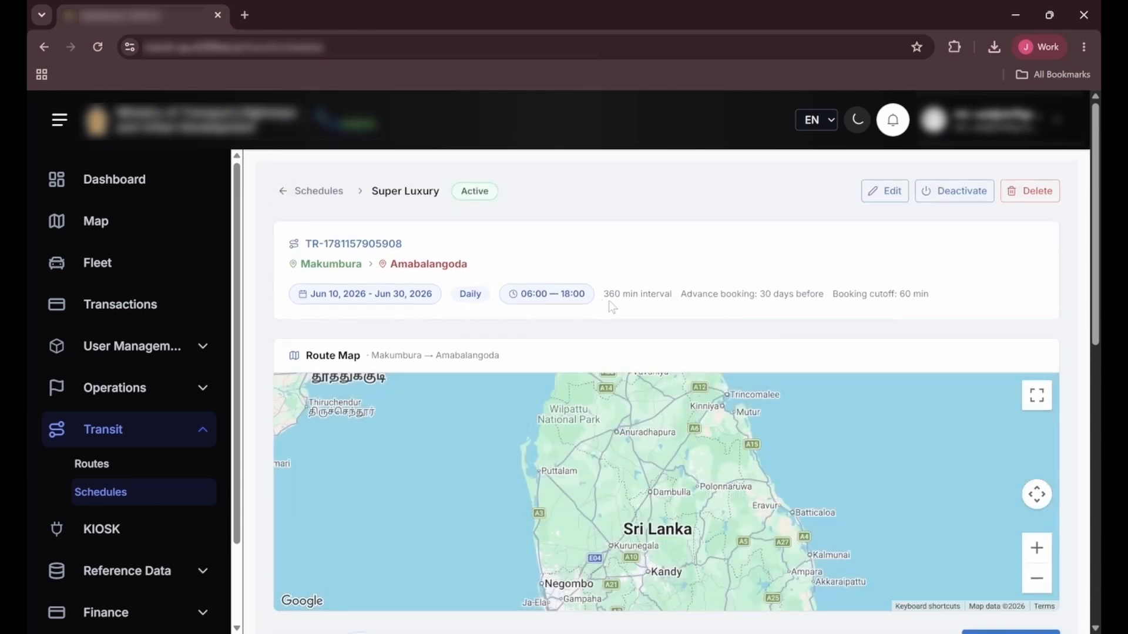
{"action": "scroll", "coordinate": [781, 317], "scroll_direction": "down", "scroll_amount": 2}
{"action": "scroll", "coordinate": [796, 314], "scroll_direction": "up", "scroll_amount": 2}
Step: Bring up the deactivation confirmation for the Super Luxury schedule and cancel it
{"action": "left_click", "coordinate": [960, 194]}
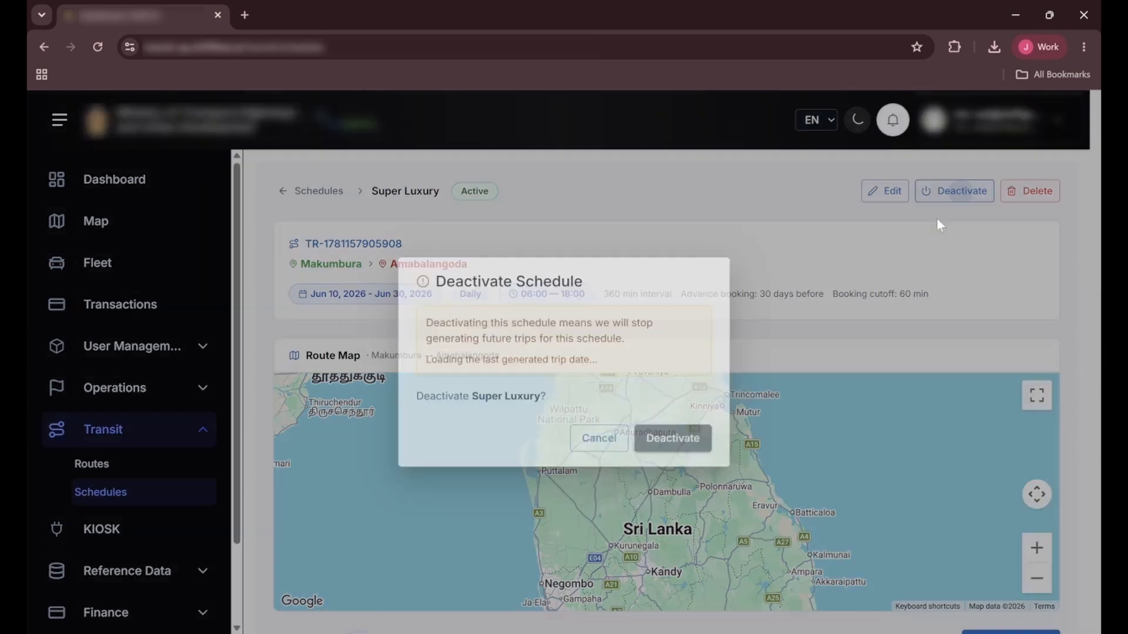
{"action": "left_click", "coordinate": [595, 442]}
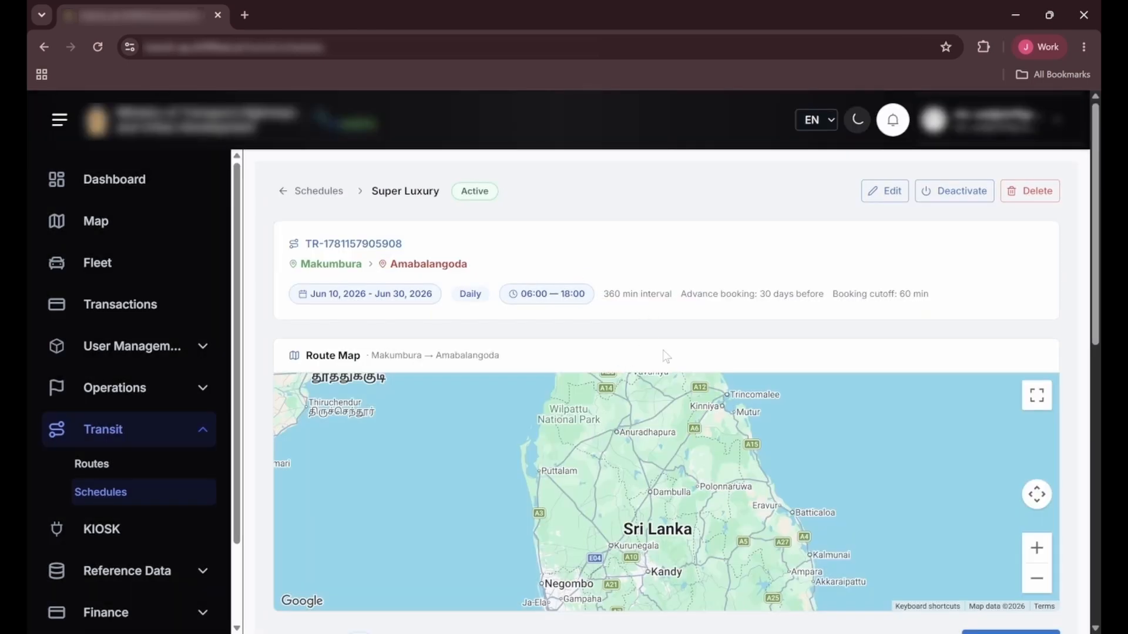
Step: Open the Super Luxury schedule for editing and review its general information, the route's existing schedules and the timetable actions
{"action": "left_click", "coordinate": [893, 199]}
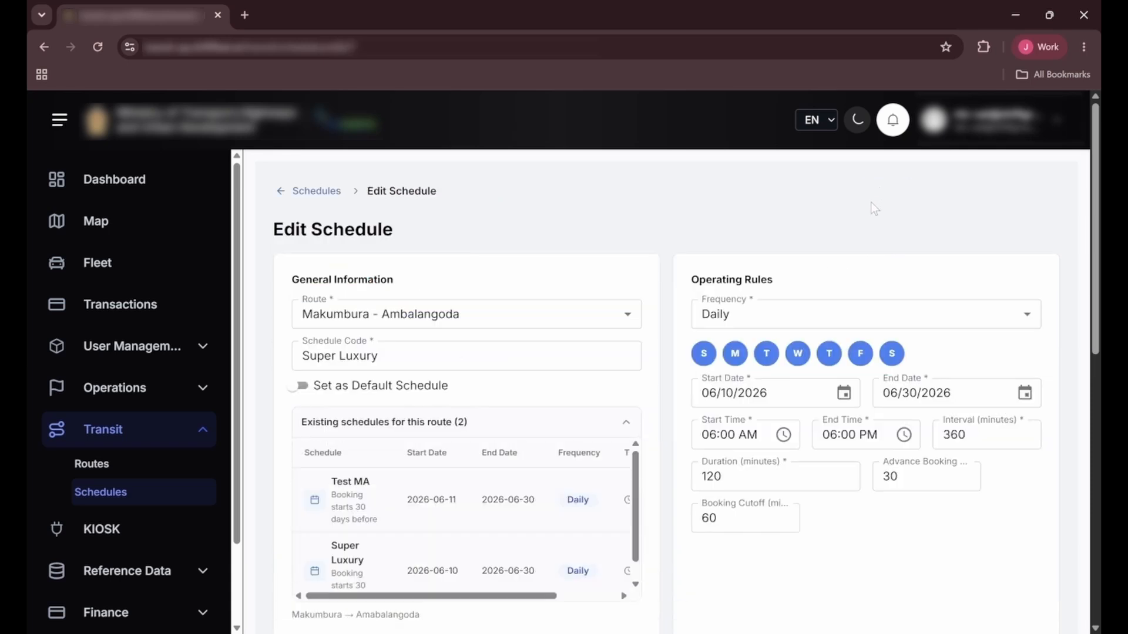
{"action": "left_click", "coordinate": [627, 323]}
{"action": "left_click", "coordinate": [627, 322]}
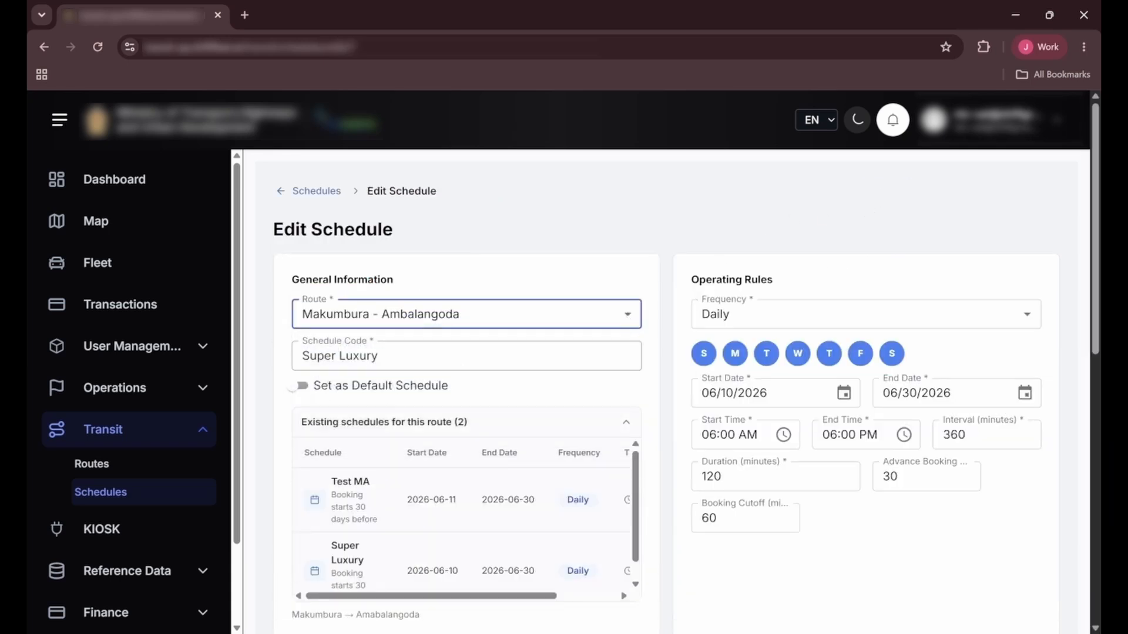
{"action": "left_click", "coordinate": [380, 356]}
{"action": "left_click", "coordinate": [618, 229]}
{"action": "scroll", "coordinate": [522, 413], "scroll_direction": "down", "scroll_amount": 2}
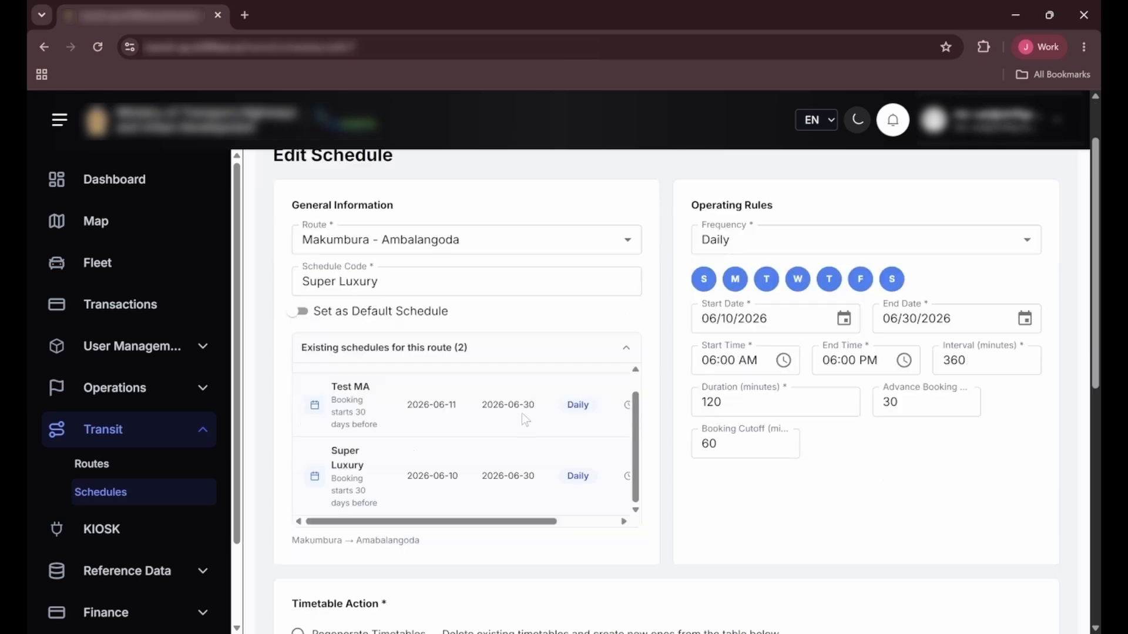
{"action": "scroll", "coordinate": [522, 439], "scroll_direction": "up", "scroll_amount": 1}
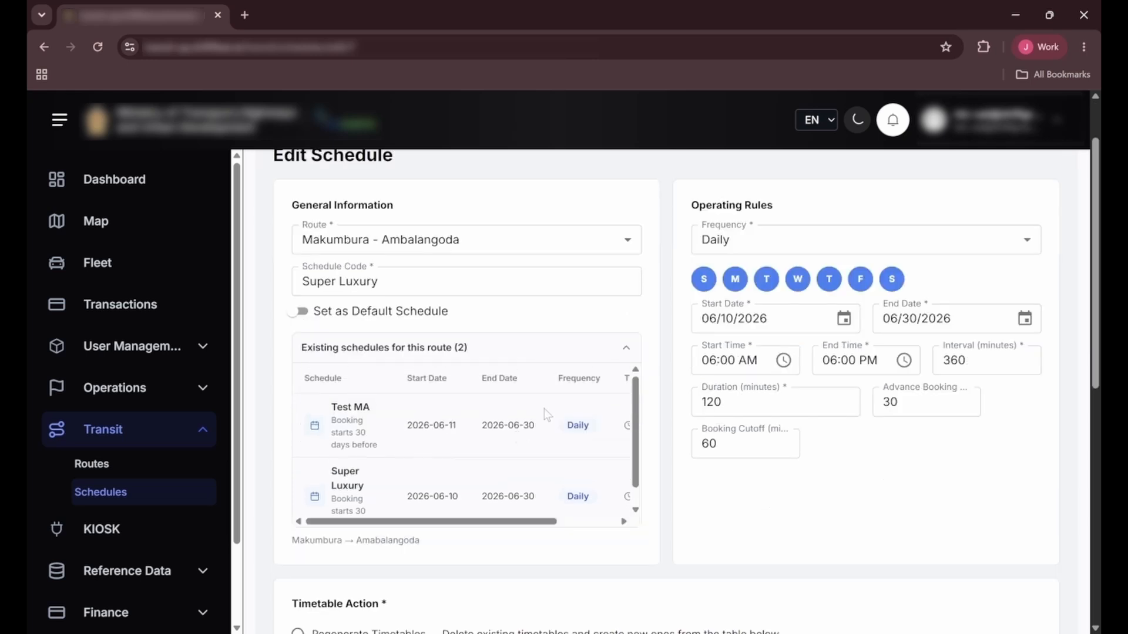
{"action": "scroll", "coordinate": [663, 363], "scroll_direction": "down", "scroll_amount": 4}
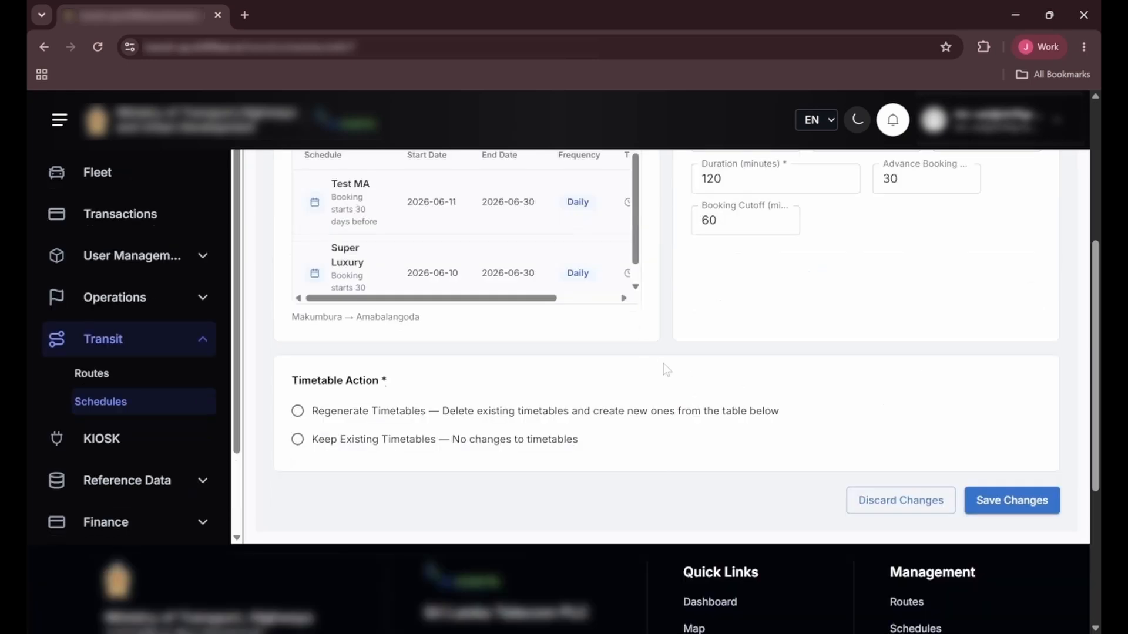
{"action": "scroll", "coordinate": [664, 363], "scroll_direction": "up", "scroll_amount": 5}
Step: Try the Working Days Only frequency in the schedule's operating rules
{"action": "left_click", "coordinate": [744, 322]}
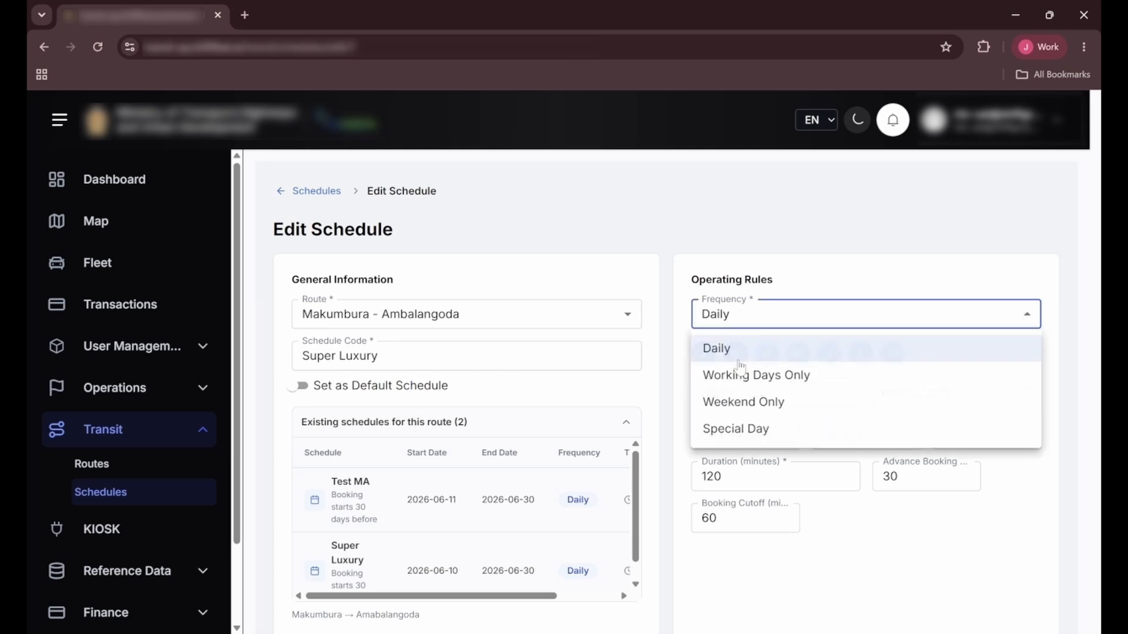
{"action": "left_click", "coordinate": [759, 309]}
{"action": "double_click", "coordinate": [838, 323]}
{"action": "left_click", "coordinate": [703, 325]}
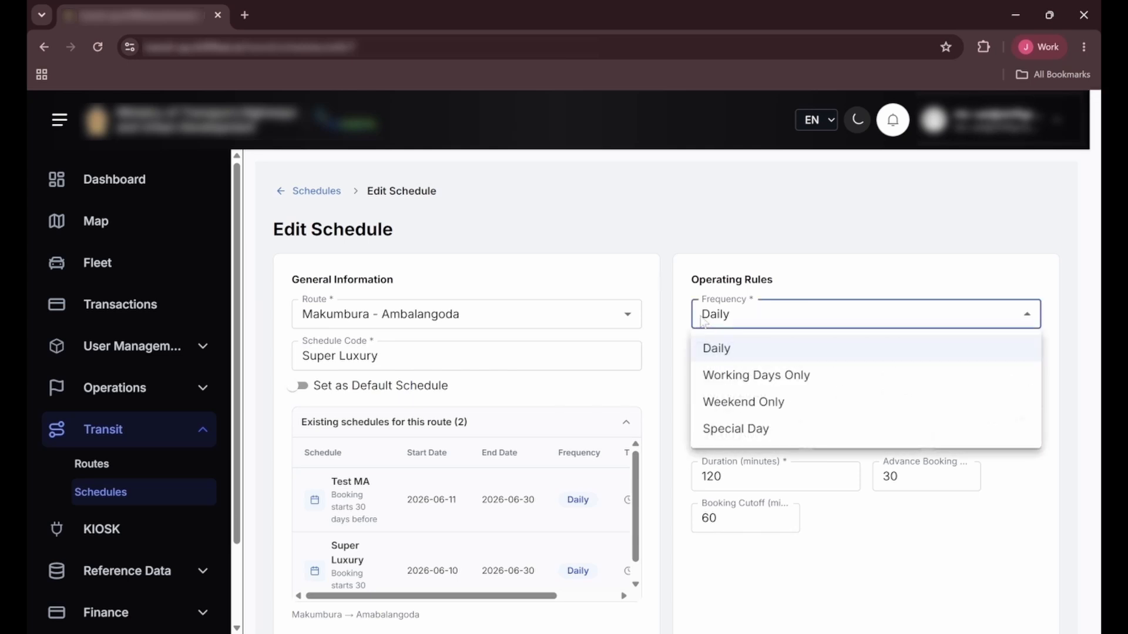
{"action": "left_click", "coordinate": [812, 377]}
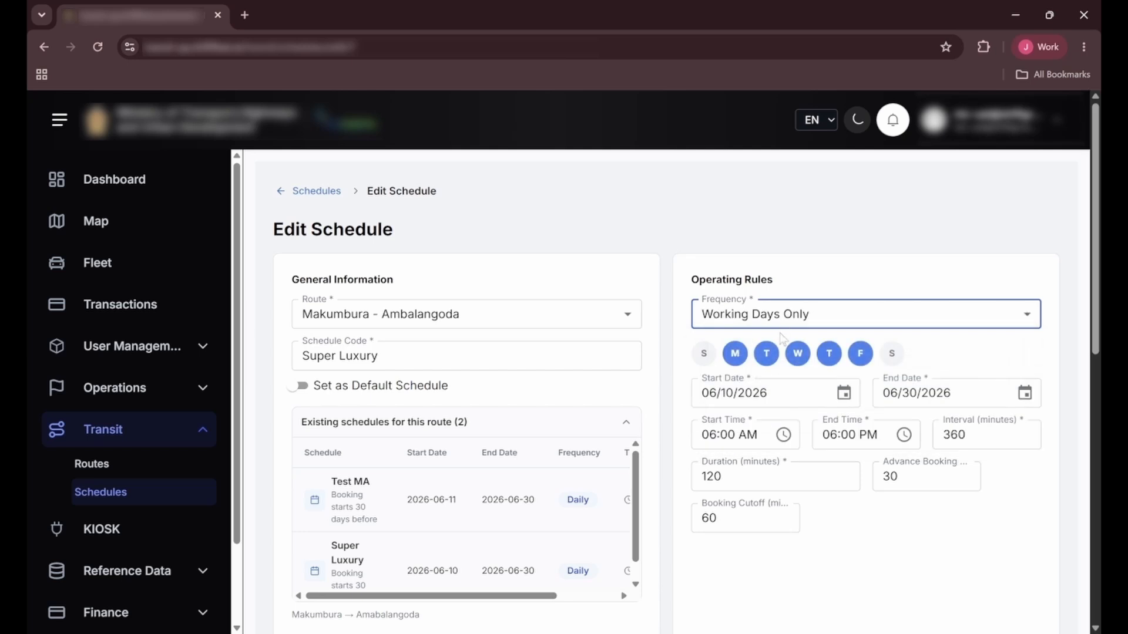
Step: Try the Special Day frequency with Sunday and Saturday selected, and return the frequency to Daily
{"action": "left_click", "coordinate": [805, 322]}
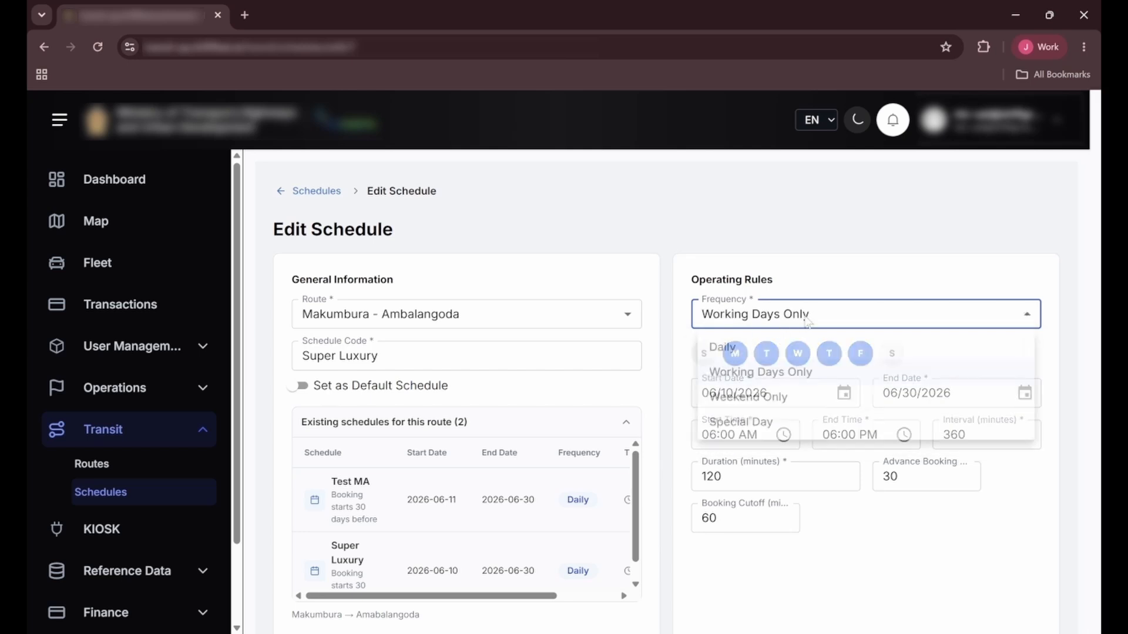
{"action": "left_click", "coordinate": [776, 435]}
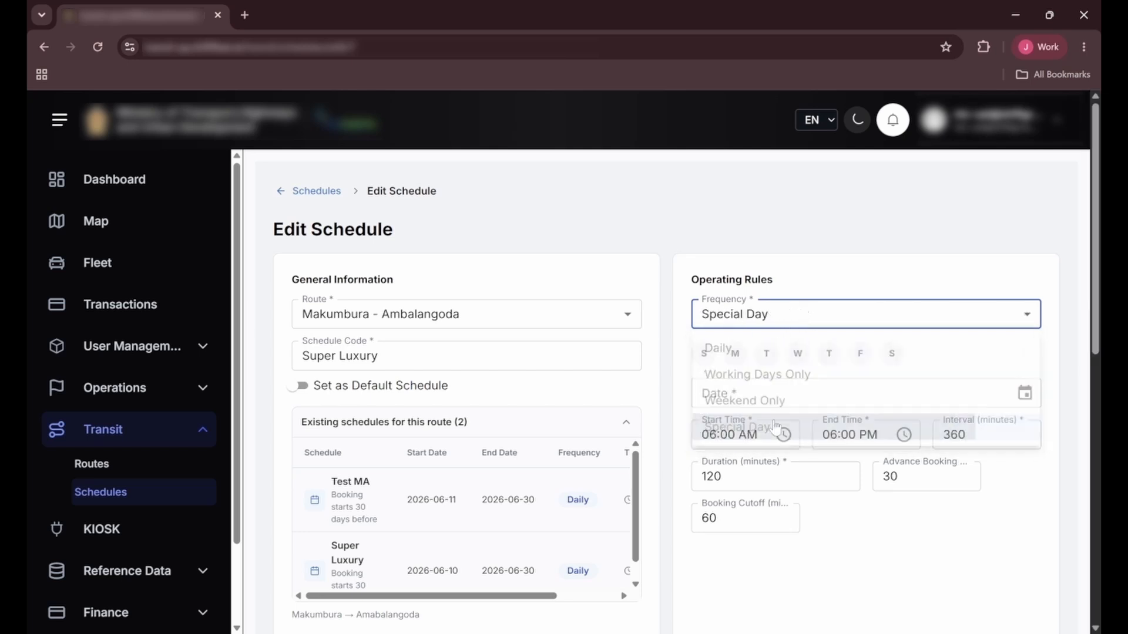
{"action": "left_click", "coordinate": [704, 353]}
{"action": "left_click", "coordinate": [766, 353]}
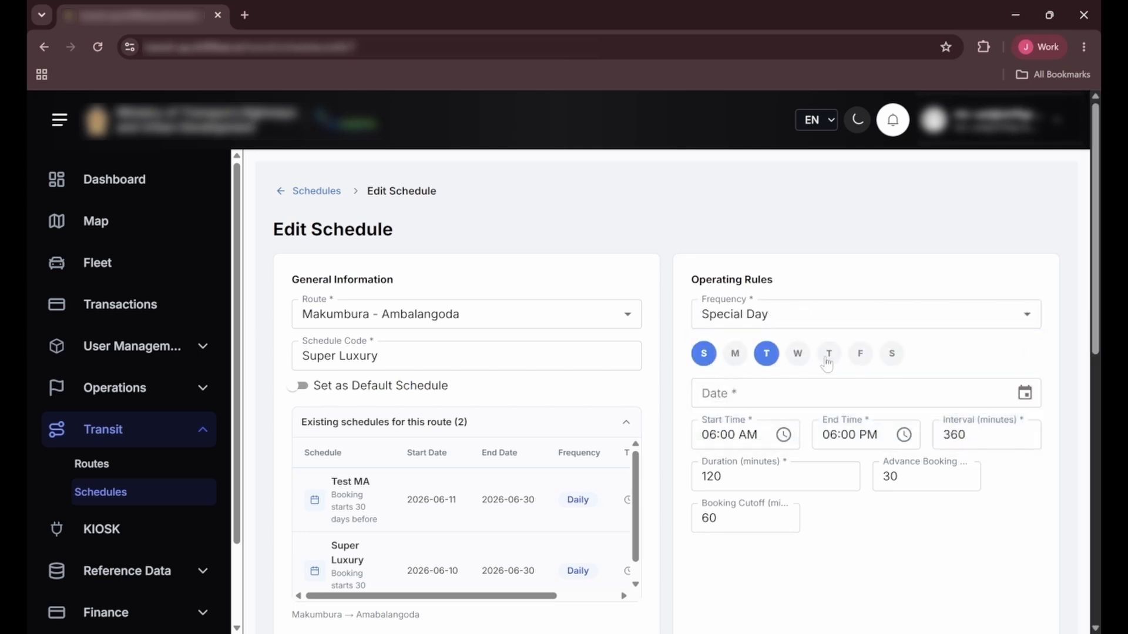
{"action": "left_click", "coordinate": [890, 355]}
{"action": "left_click", "coordinate": [769, 316]}
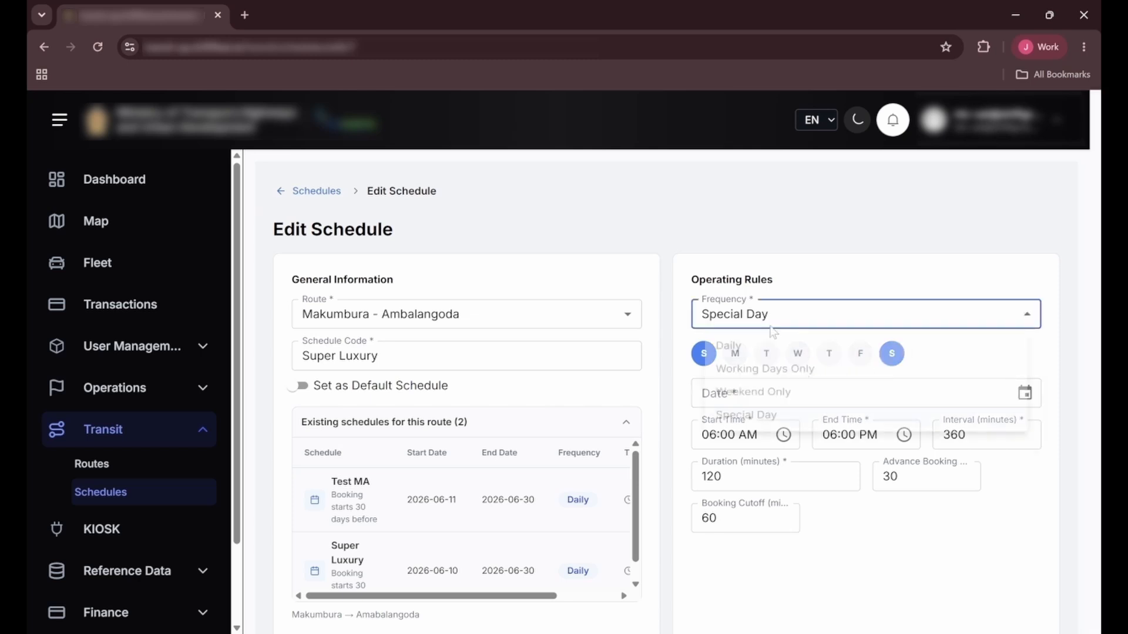
{"action": "left_click", "coordinate": [764, 347]}
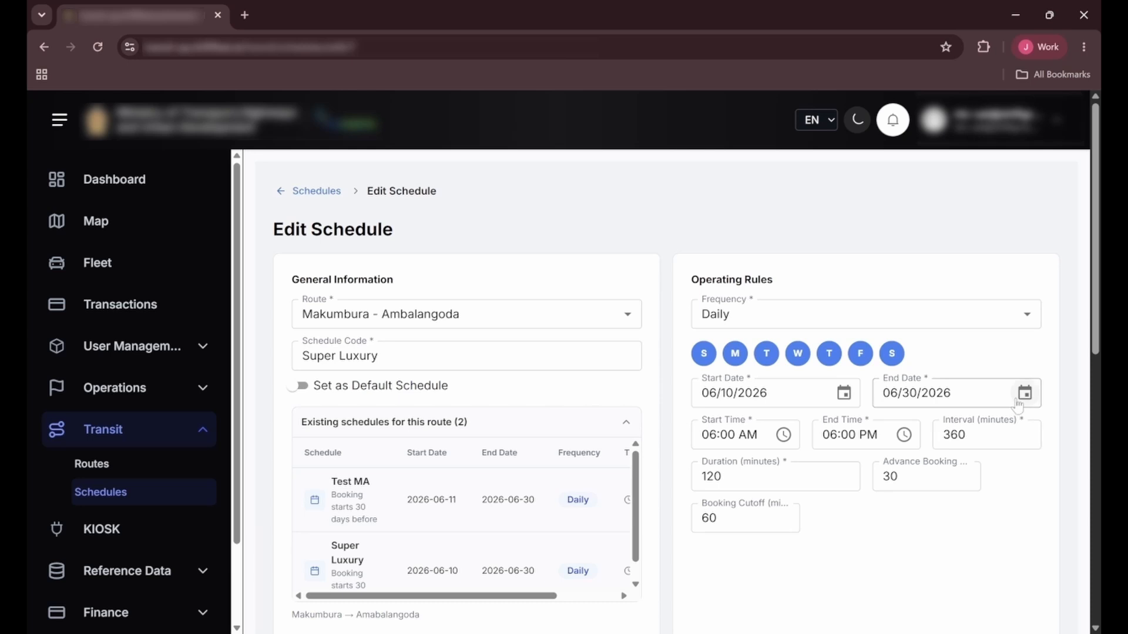
Step: Set the schedule's end time to 10:00 PM
{"action": "left_click", "coordinate": [844, 393]}
{"action": "left_click", "coordinate": [854, 407]}
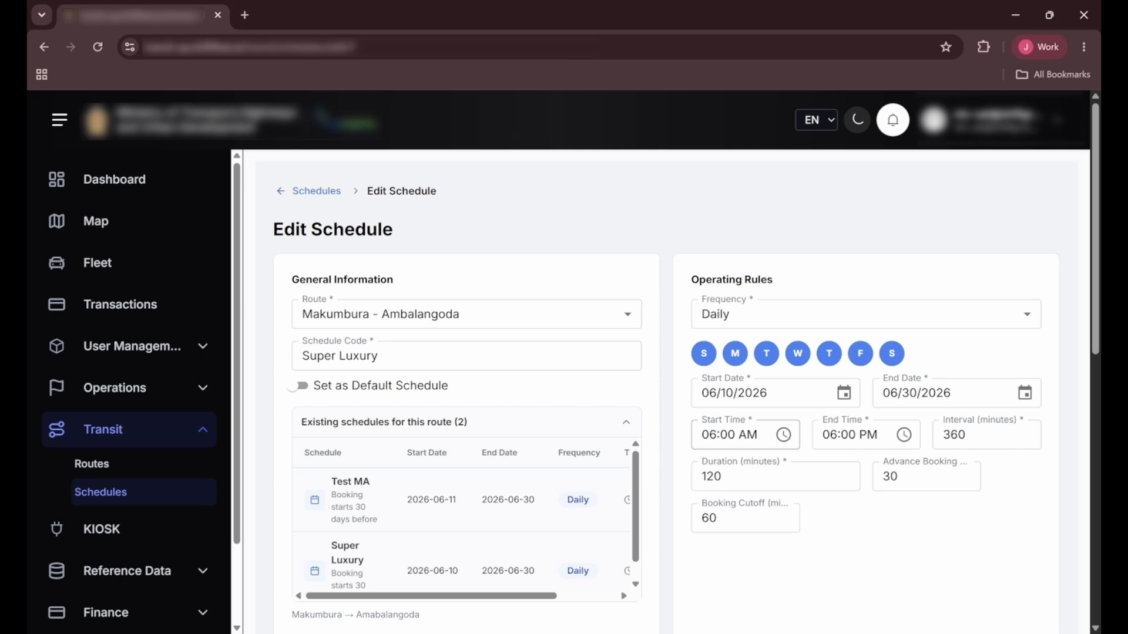
{"action": "left_click", "coordinate": [830, 435]}
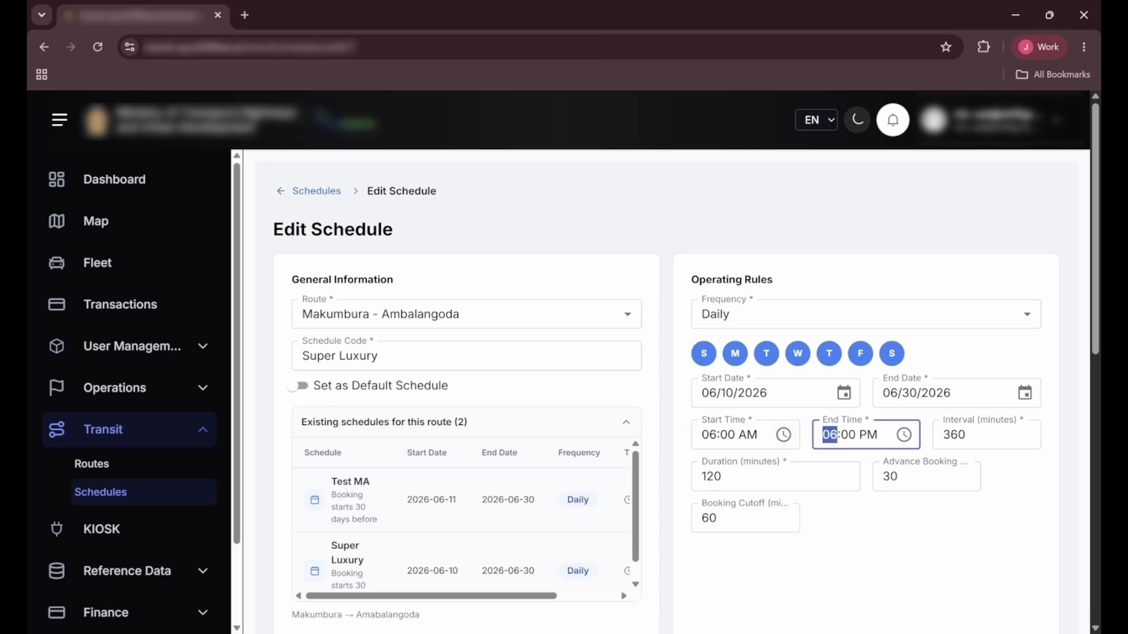
{"action": "type", "text": "10"}
Step: Set the schedule's interval to 240 minutes
{"action": "left_click", "coordinate": [943, 435]}
{"action": "key", "text": "shift+Left"}
{"action": "key", "text": "shift+Left"}
{"action": "key", "text": "shift+Left"}
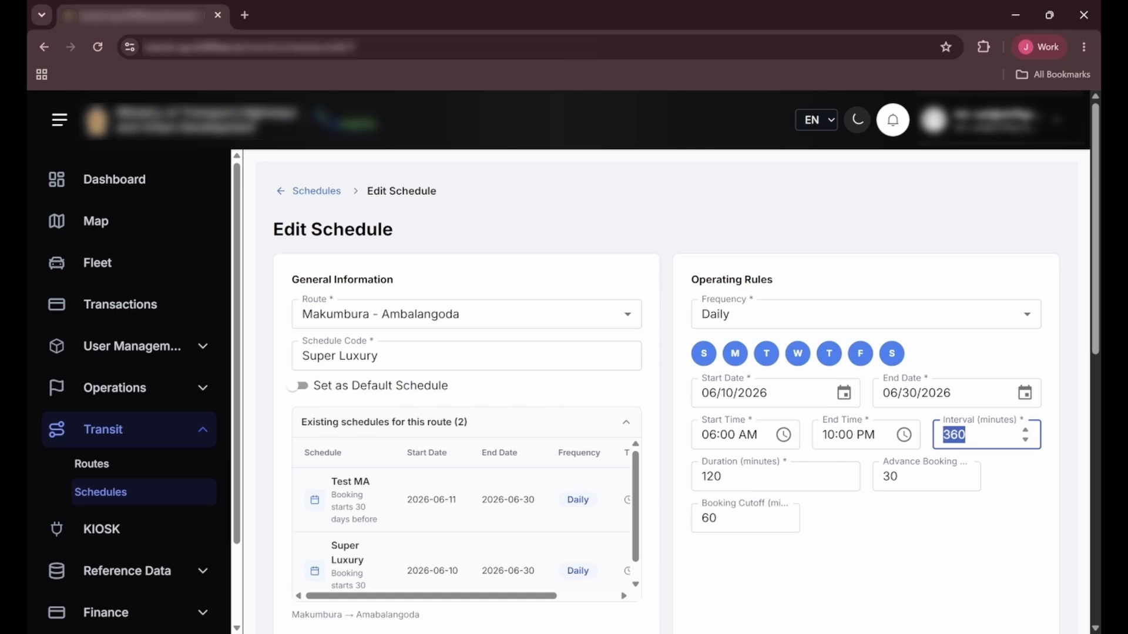
{"action": "type", "text": "240"}
{"action": "left_click", "coordinate": [978, 549]}
{"action": "left_click", "coordinate": [901, 477]}
{"action": "left_click", "coordinate": [947, 536]}
Step: Choose Keep Existing Timetables as the timetable action and save the schedule changes
{"action": "scroll", "coordinate": [780, 514], "scroll_direction": "down", "scroll_amount": 4}
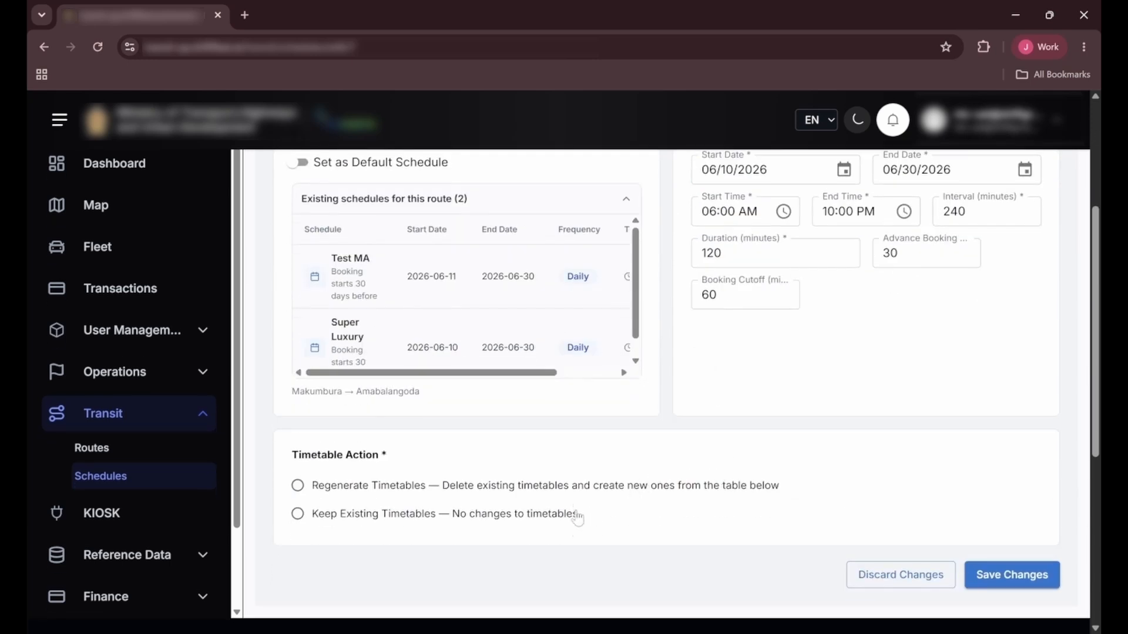
{"action": "left_click", "coordinate": [295, 487]}
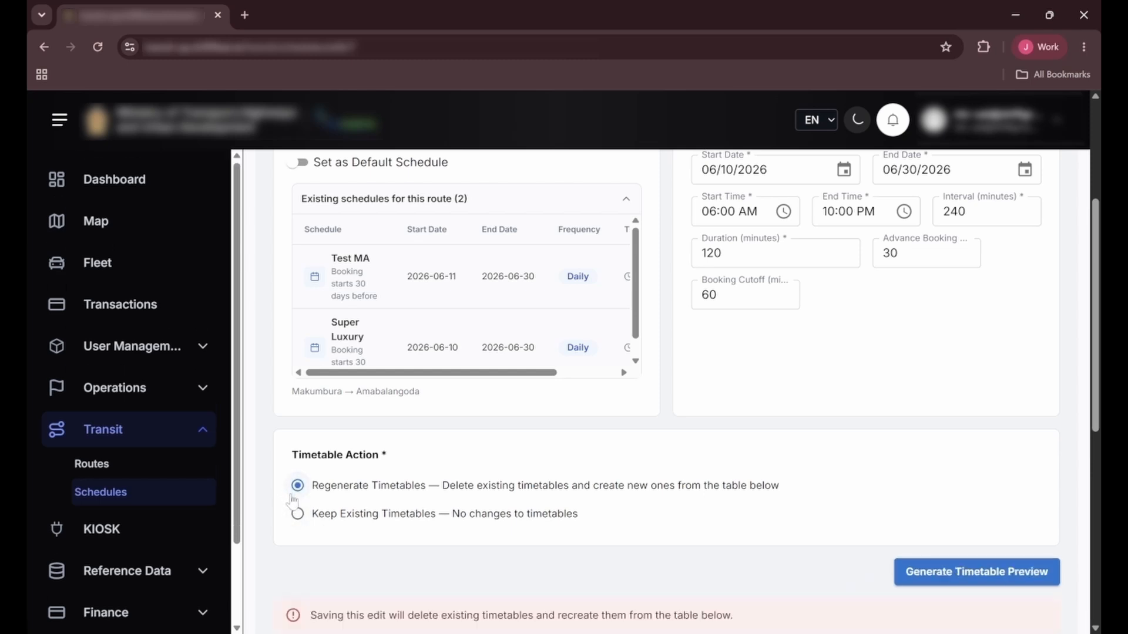
{"action": "left_click", "coordinate": [298, 514]}
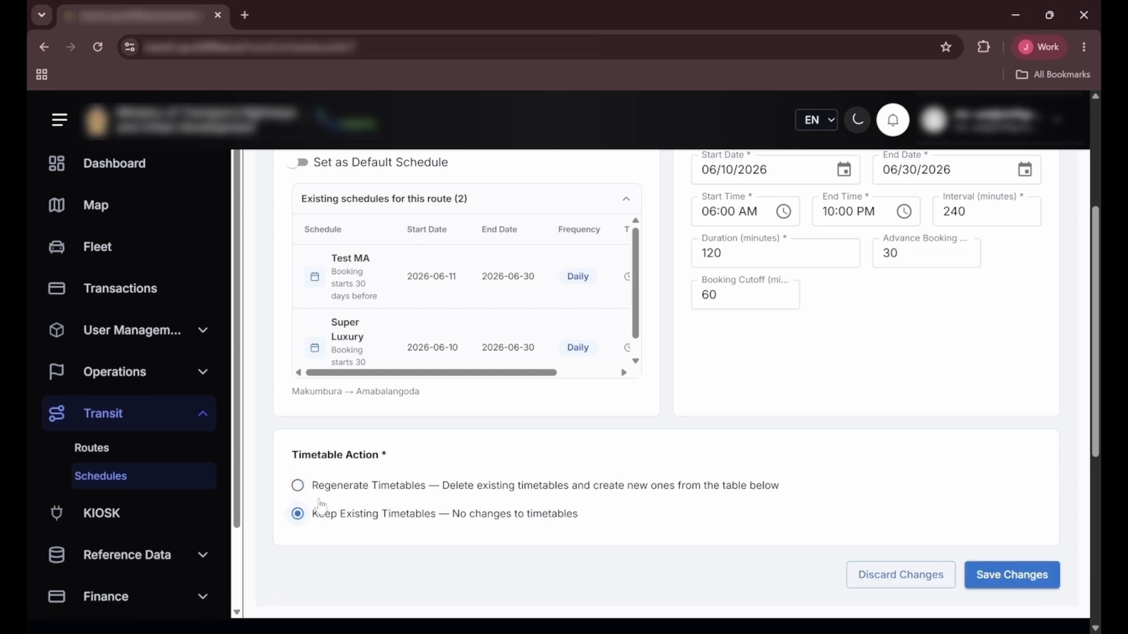
{"action": "scroll", "coordinate": [588, 517], "scroll_direction": "down", "scroll_amount": 2}
{"action": "left_click", "coordinate": [998, 504]}
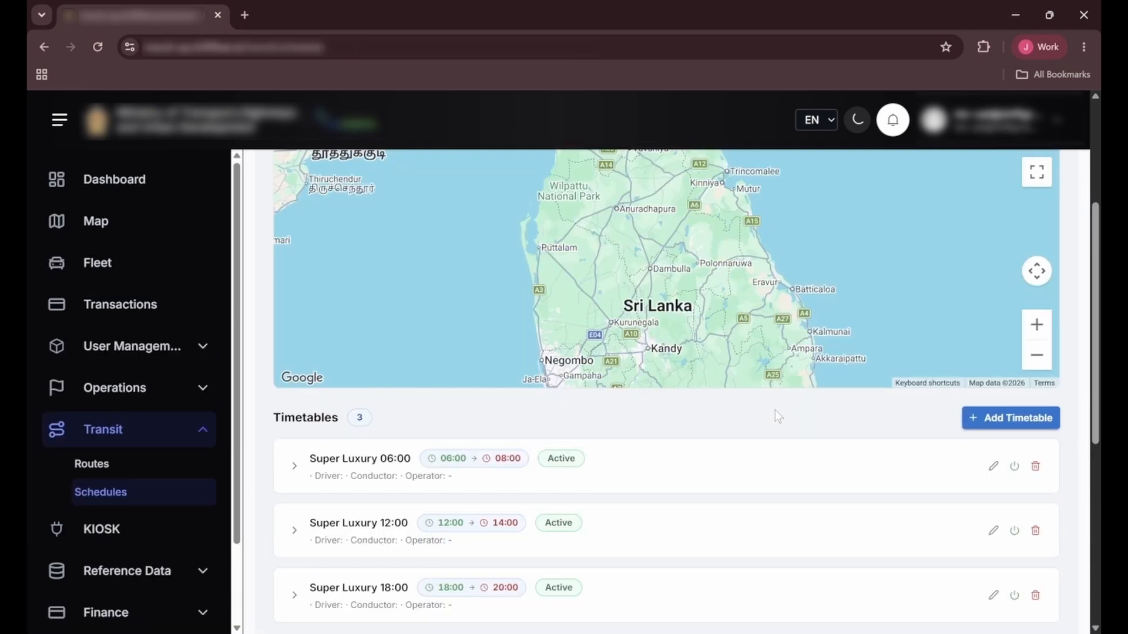
Step: Open the Super Luxury 06:00 timetable for editing and assign the bus Yutong C11 - NG-5301 (Super Luxury)
{"action": "scroll", "coordinate": [766, 414], "scroll_direction": "down", "scroll_amount": 2}
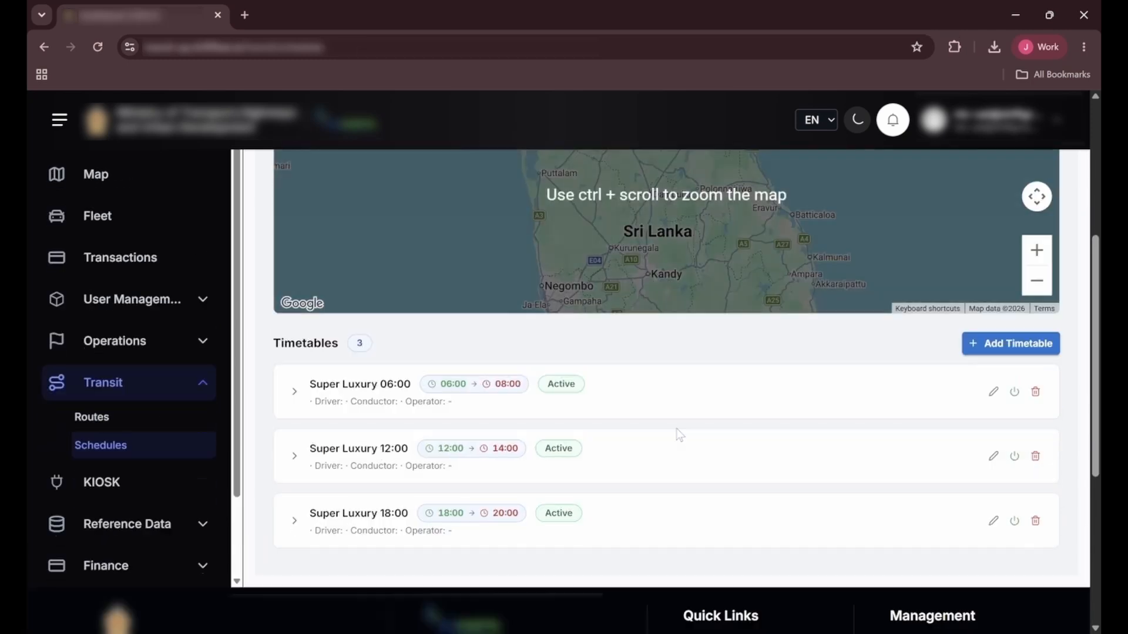
{"action": "left_click", "coordinate": [294, 392]}
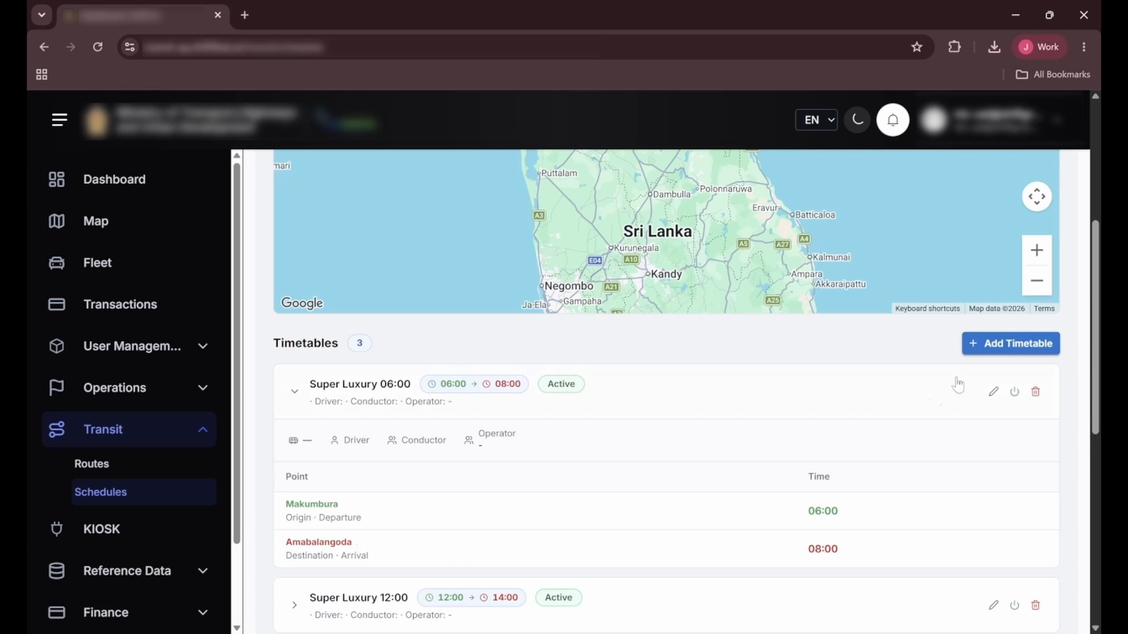
{"action": "left_click", "coordinate": [993, 393]}
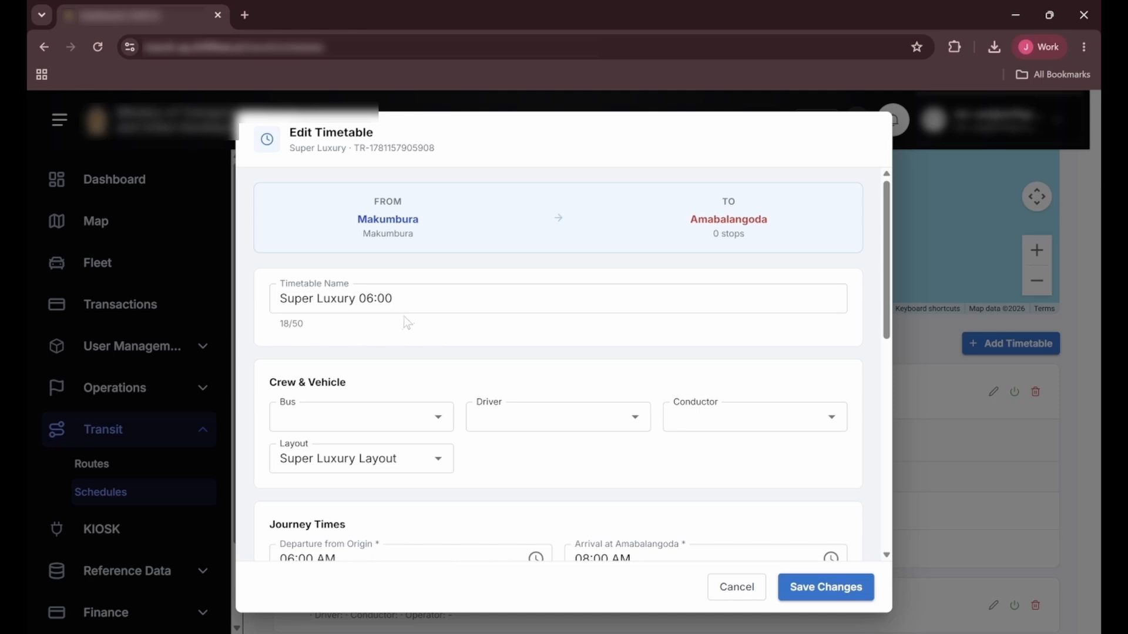
{"action": "left_click", "coordinate": [355, 417]}
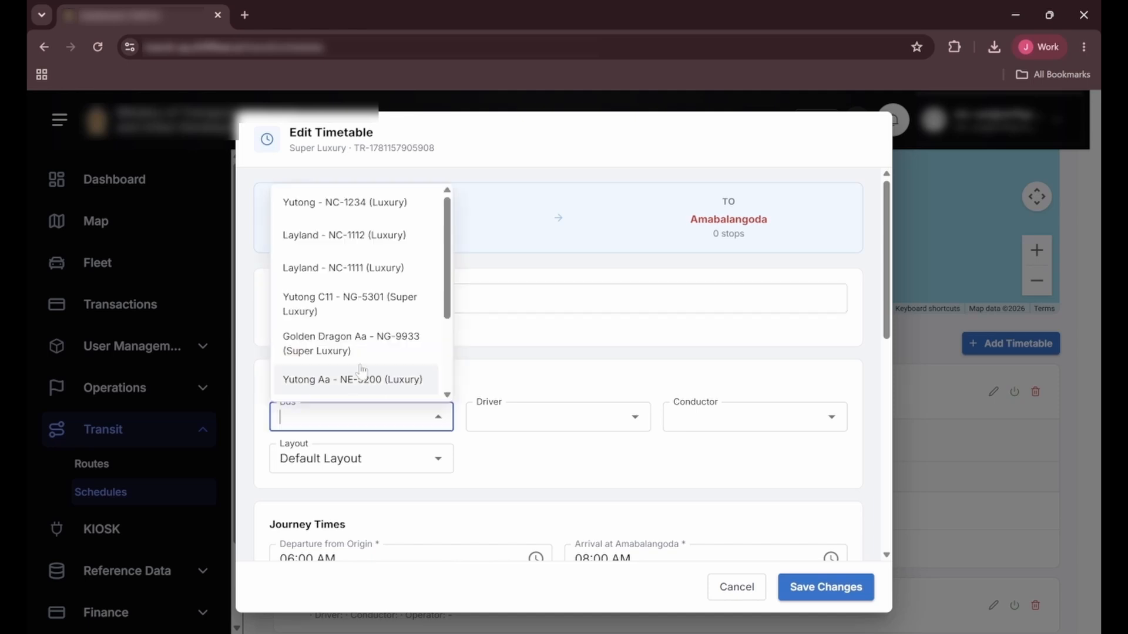
{"action": "left_click", "coordinate": [352, 301]}
Step: Check the available drivers and assign the first listed conductor to the timetable
{"action": "left_click", "coordinate": [558, 417]}
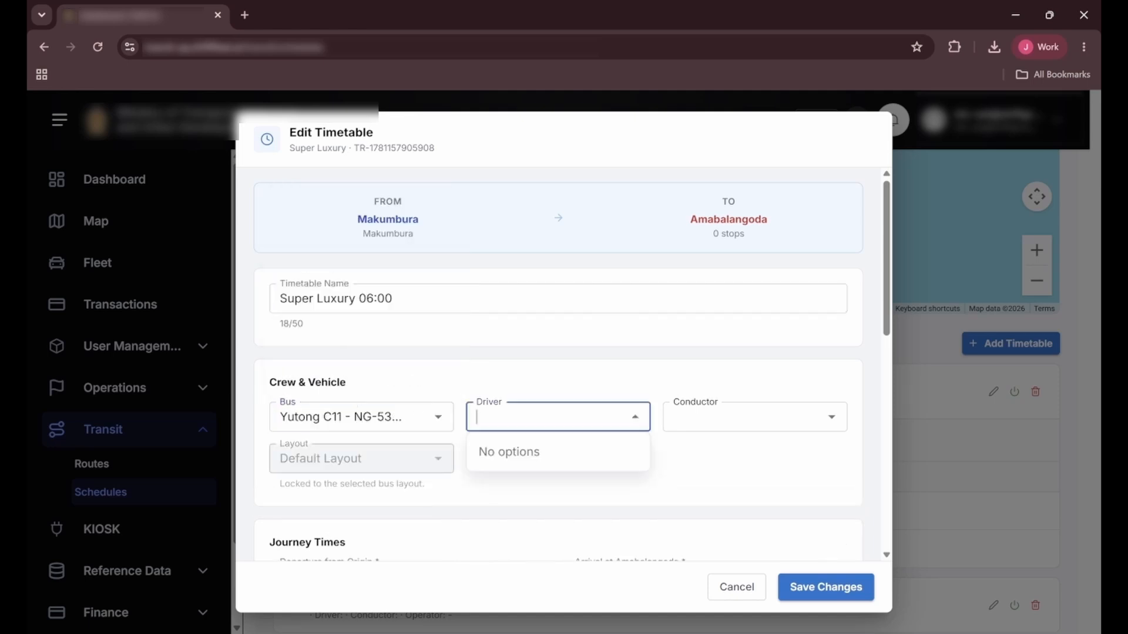
{"action": "left_click", "coordinate": [746, 417]}
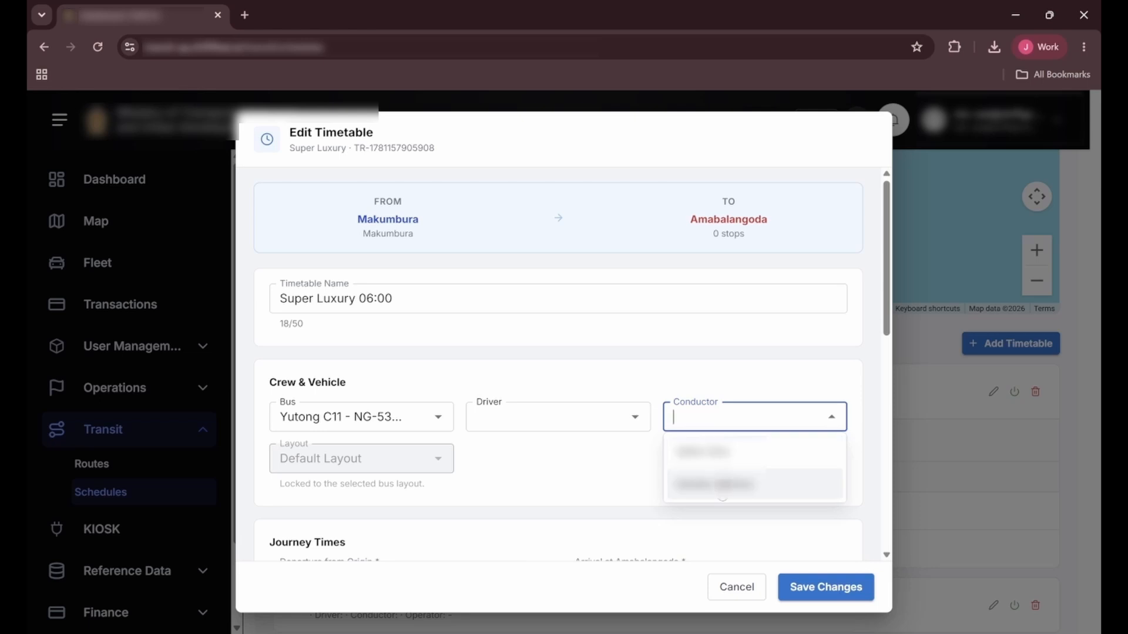
{"action": "left_click", "coordinate": [717, 451]}
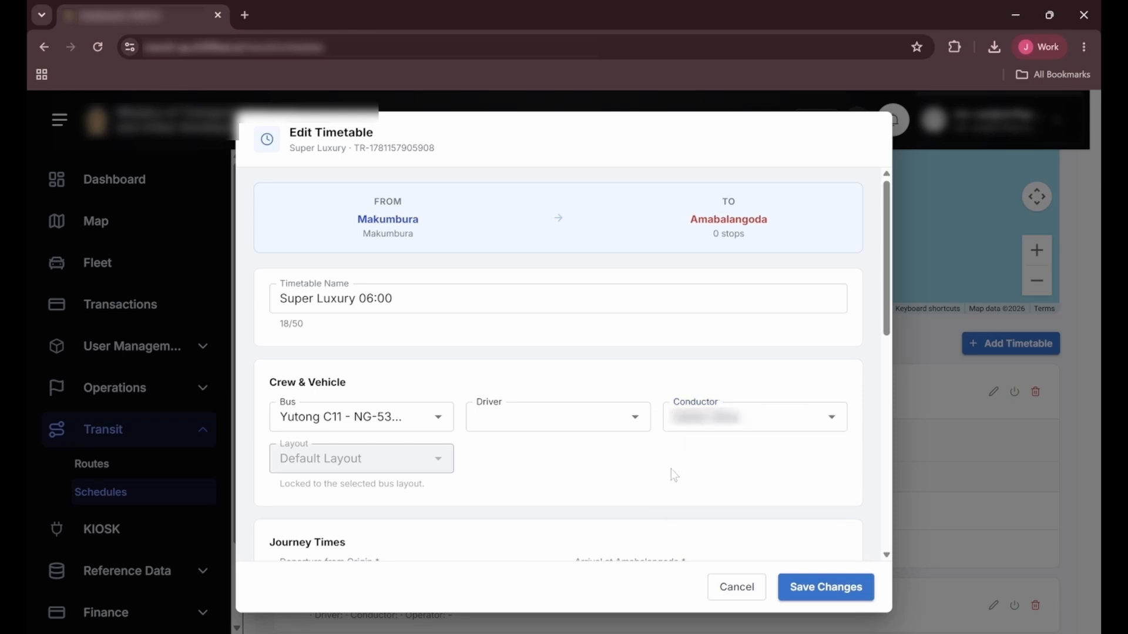
Step: Examine the timetable's journey times, the manual-change options and the choices for when changes apply
{"action": "scroll", "coordinate": [671, 468], "scroll_direction": "down", "scroll_amount": 1}
{"action": "scroll", "coordinate": [676, 470], "scroll_direction": "down", "scroll_amount": 3}
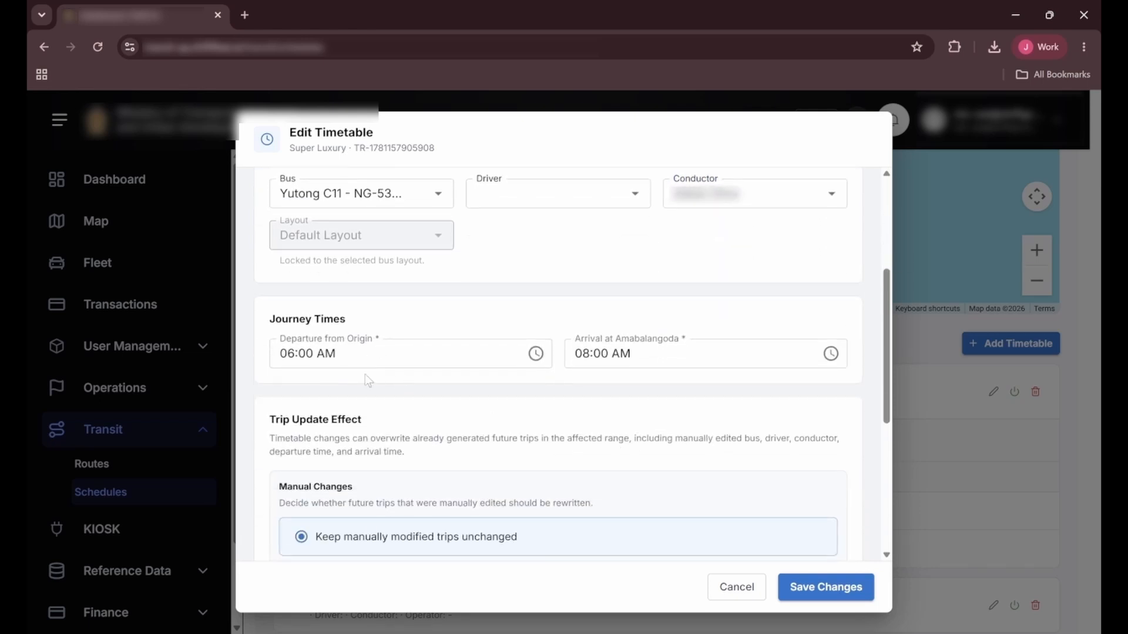
{"action": "left_click", "coordinate": [401, 355]}
{"action": "key", "text": "Tab"}
{"action": "scroll", "coordinate": [529, 416], "scroll_direction": "down", "scroll_amount": 1}
{"action": "left_click", "coordinate": [423, 436]}
{"action": "scroll", "coordinate": [423, 435], "scroll_direction": "up", "scroll_amount": 1}
{"action": "scroll", "coordinate": [423, 436], "scroll_direction": "down", "scroll_amount": 2}
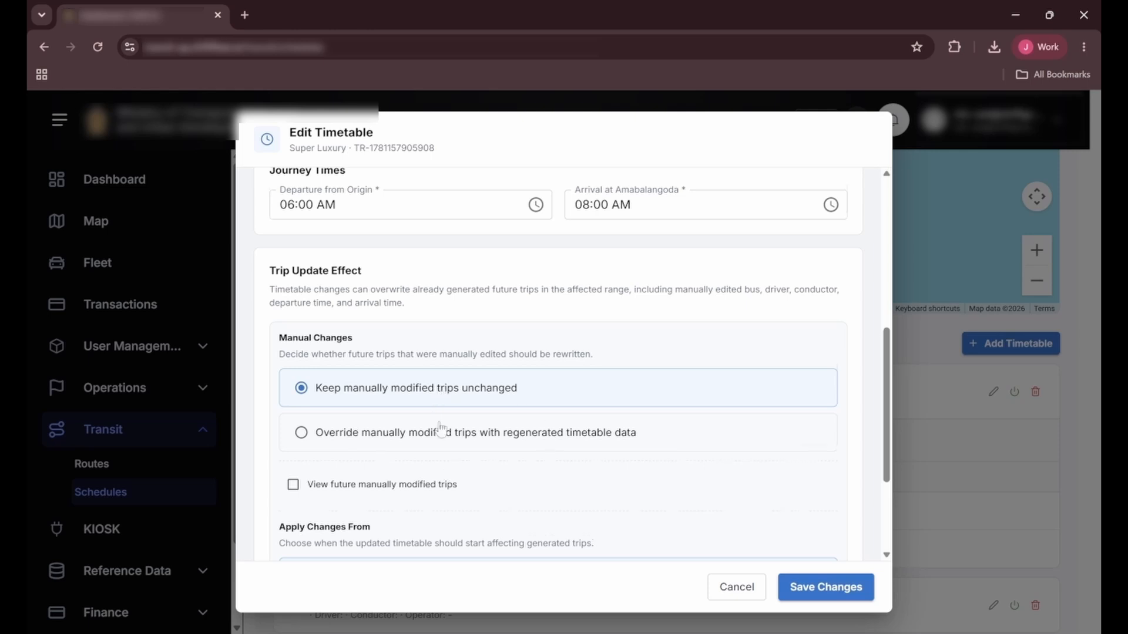
{"action": "scroll", "coordinate": [441, 429], "scroll_direction": "down", "scroll_amount": 3}
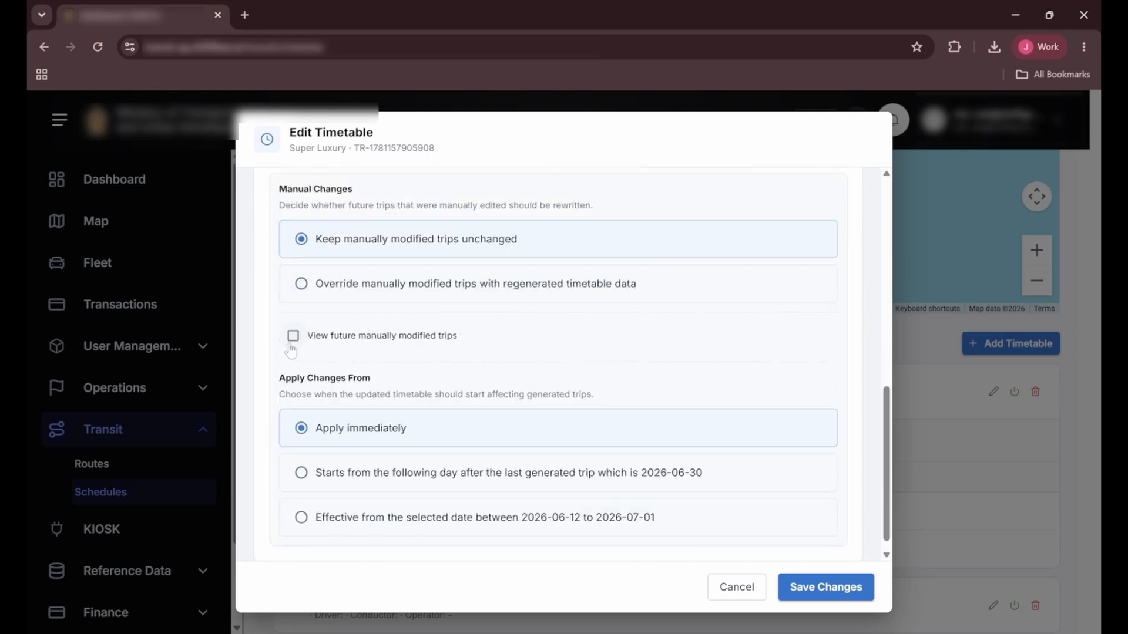
Step: Check the future manually modified trips, hide that list again, and save the 06:00 timetable changes with immediate effect
{"action": "left_click", "coordinate": [293, 336]}
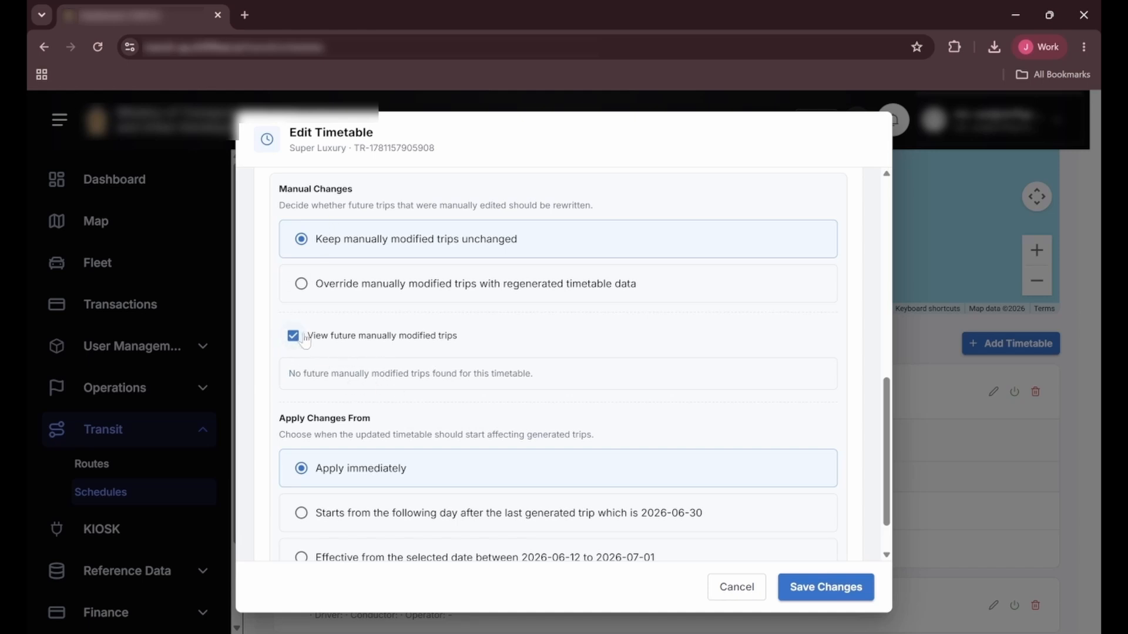
{"action": "left_click", "coordinate": [293, 336]}
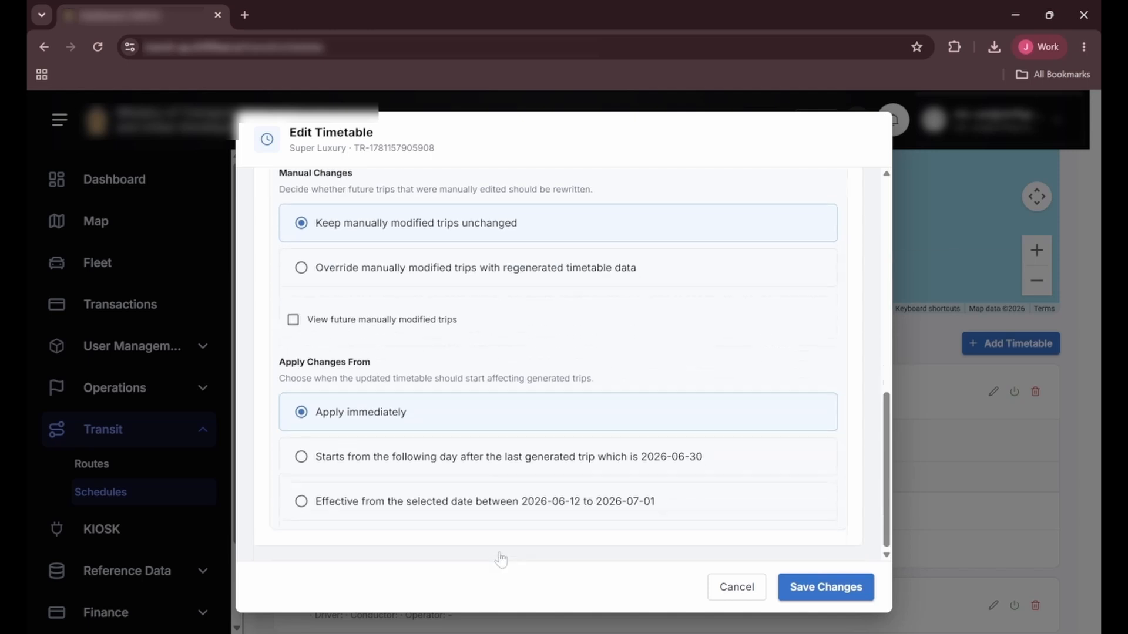
{"action": "left_click", "coordinate": [826, 588]}
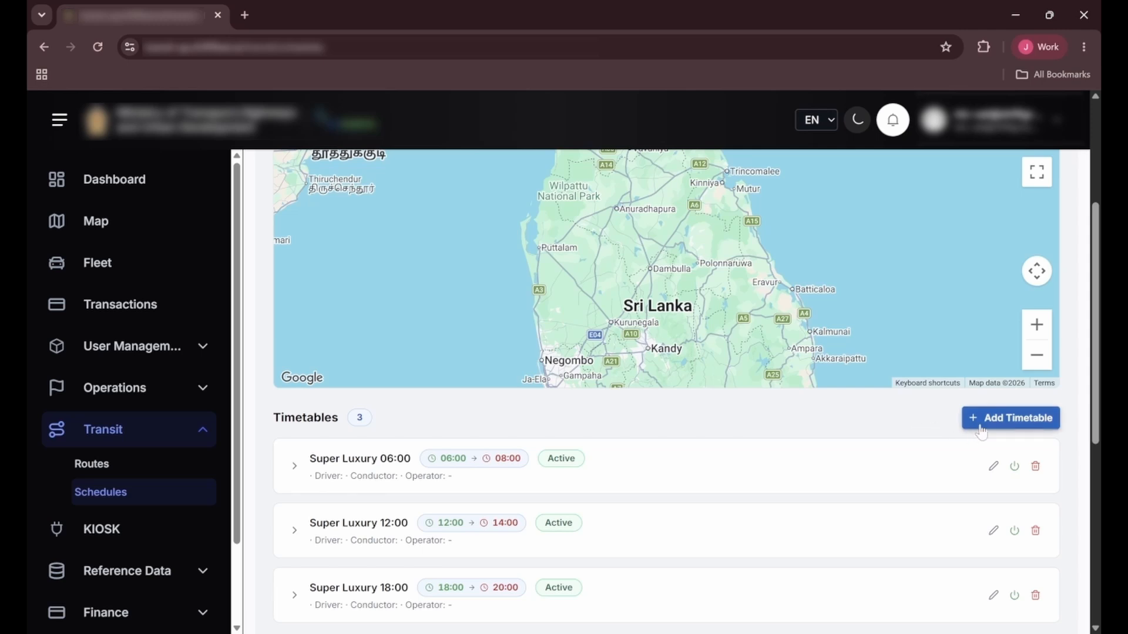
Step: Start a new timetable for the schedule and name it Super Luxury 20:00
{"action": "left_click", "coordinate": [996, 418]}
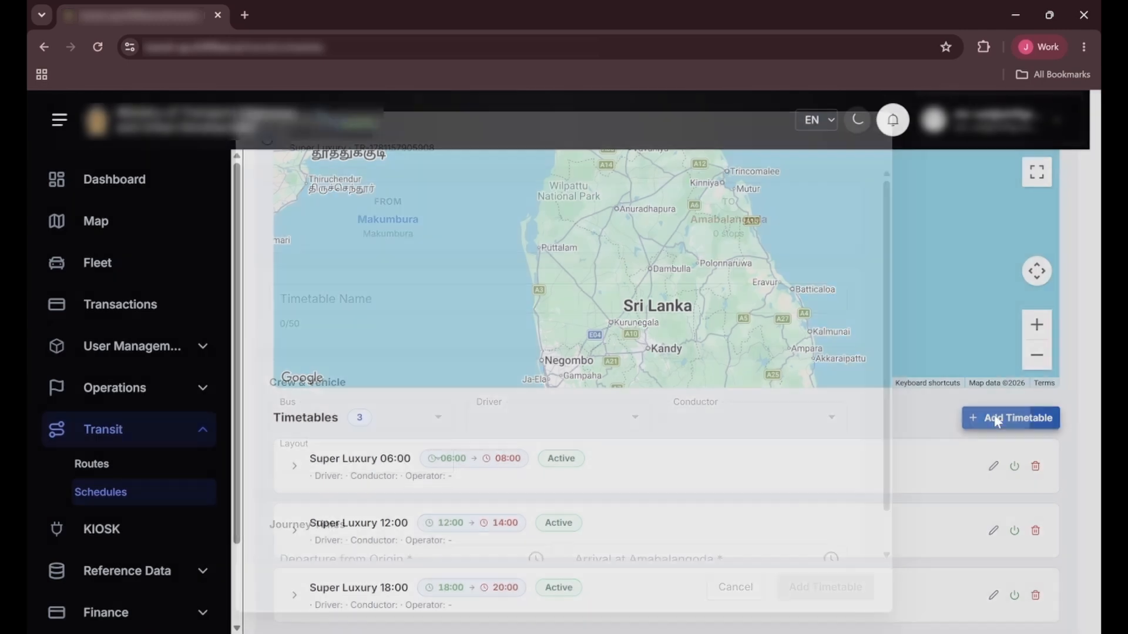
{"action": "type", "text": "sUP"}
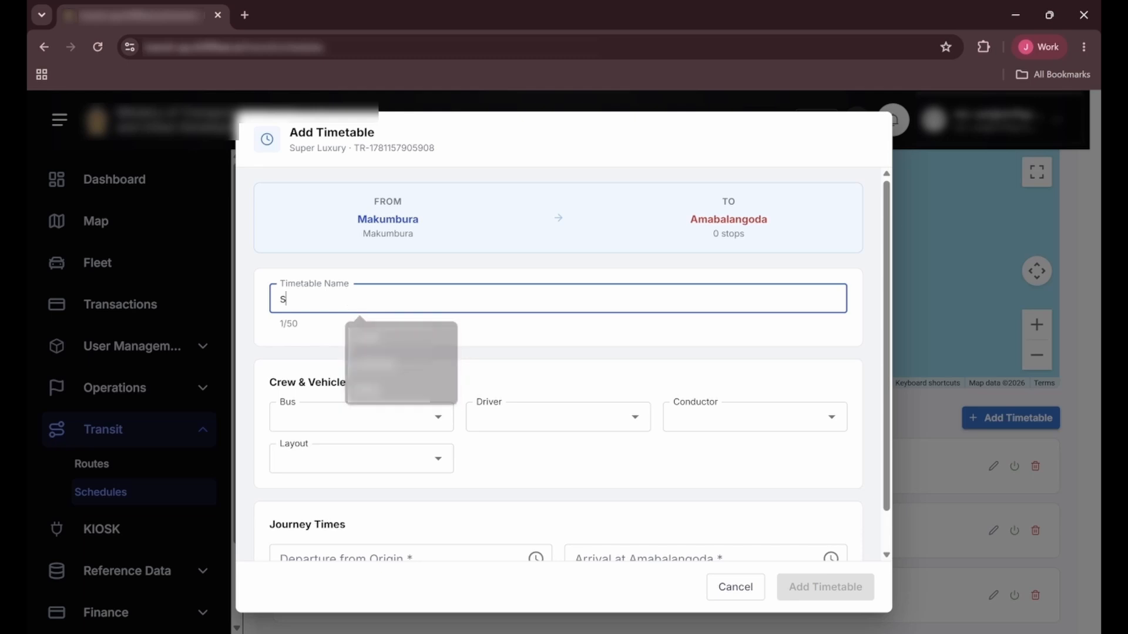
{"action": "key", "text": "BackSpace"}
{"action": "key", "text": "BackSpace"}
{"action": "key", "text": "BackSpace"}
{"action": "type", "text": "uper "}
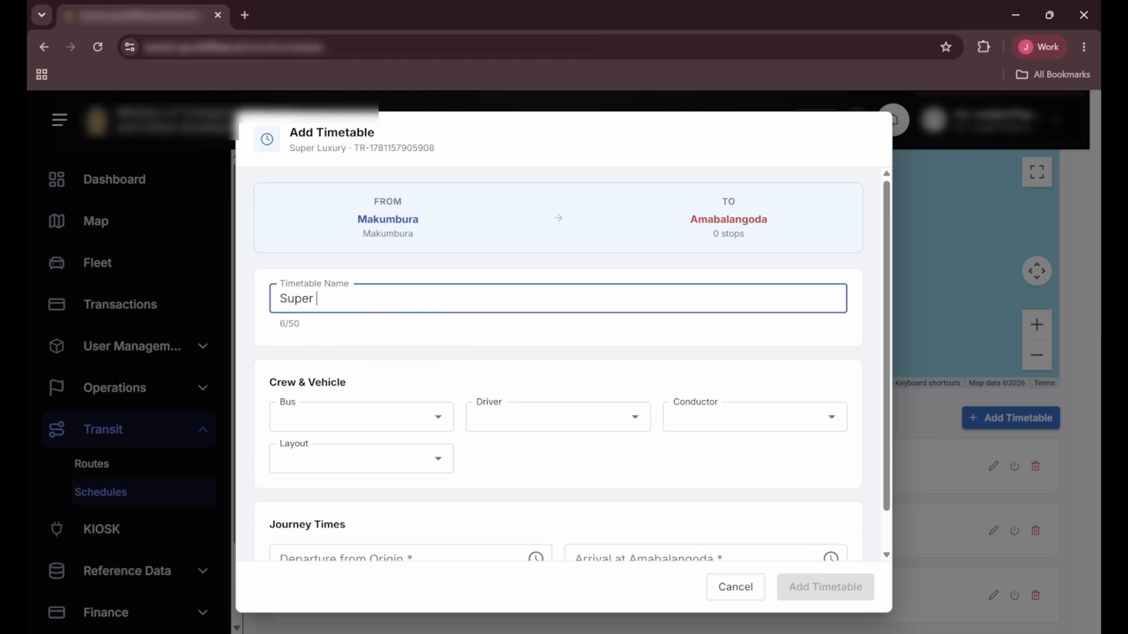
{"action": "type", "text": "Luxury 20:00"}
Step: Assign the bus Yutong C11 - NG-5301 (Super Luxury) and the first listed conductor to the new timetable
{"action": "left_click", "coordinate": [433, 420]}
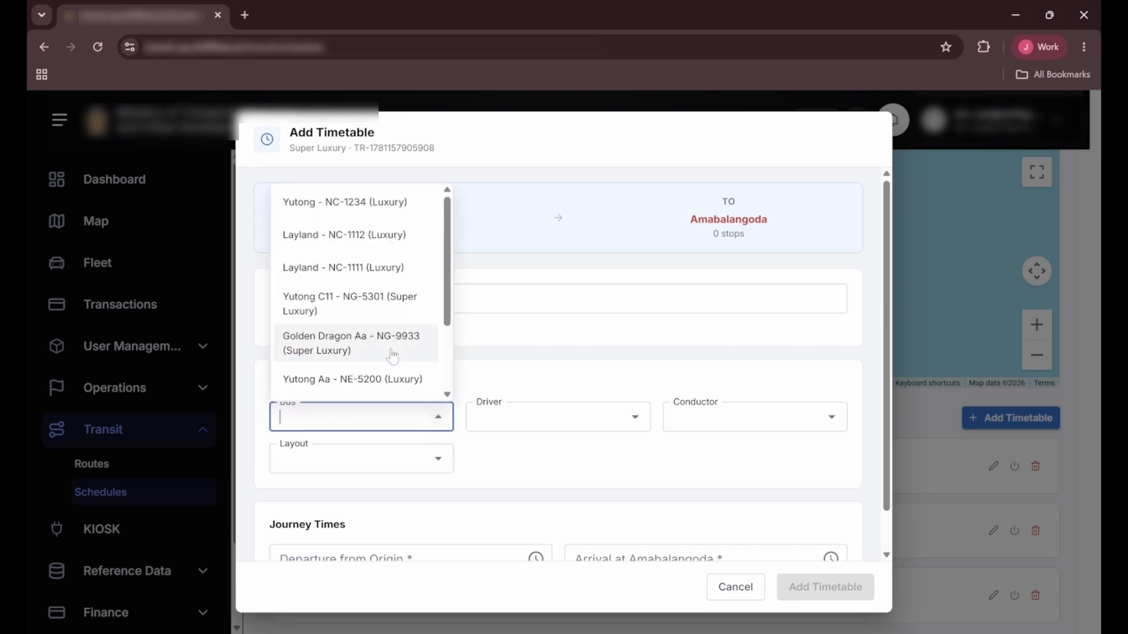
{"action": "left_click", "coordinate": [379, 323]}
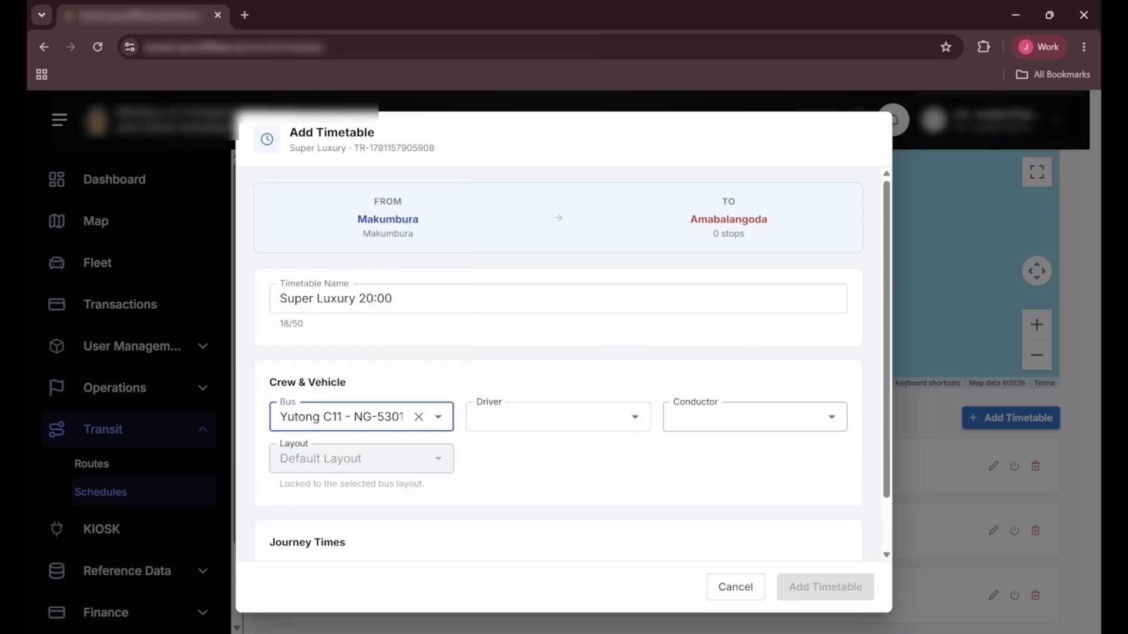
{"action": "left_click", "coordinate": [829, 420]}
{"action": "left_click", "coordinate": [705, 452]}
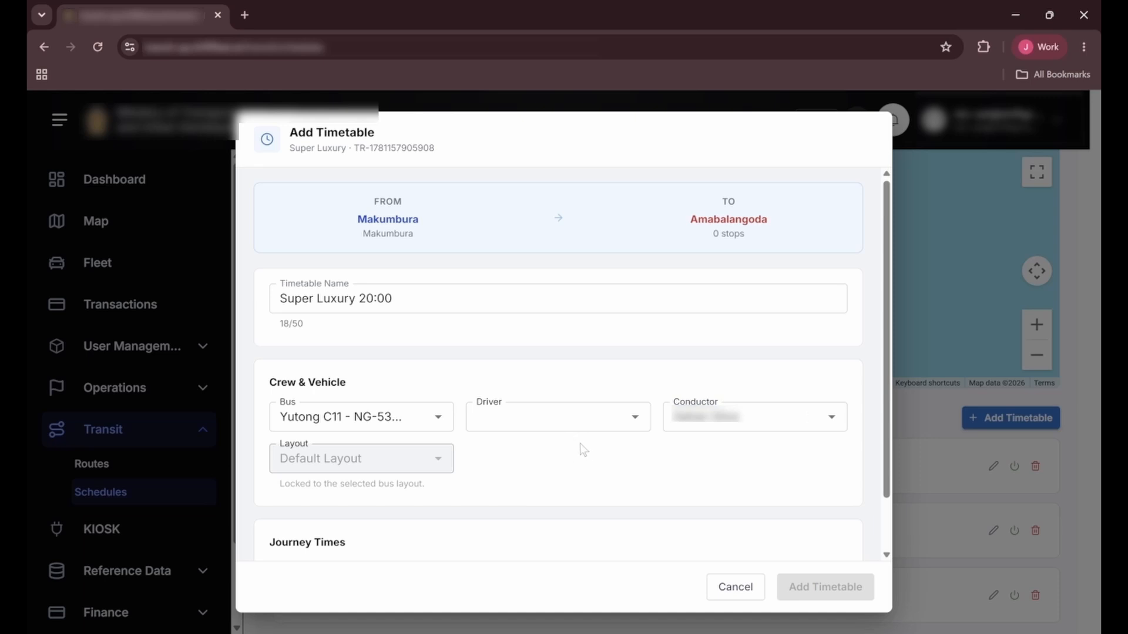
Step: Set the new timetable's departure time from the origin to 08:00 PM
{"action": "scroll", "coordinate": [576, 444], "scroll_direction": "down", "scroll_amount": 1}
{"action": "left_click", "coordinate": [535, 516]}
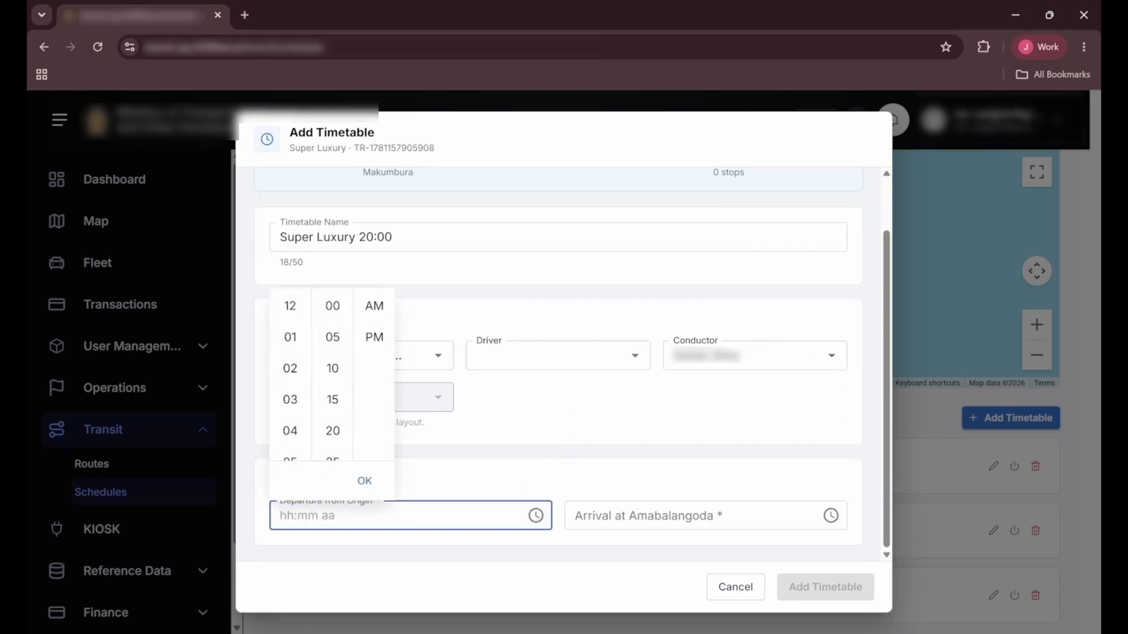
{"action": "scroll", "coordinate": [294, 399], "scroll_direction": "down", "scroll_amount": 3}
{"action": "scroll", "coordinate": [294, 399], "scroll_direction": "up", "scroll_amount": 3}
{"action": "scroll", "coordinate": [293, 398], "scroll_direction": "down", "scroll_amount": 2}
{"action": "scroll", "coordinate": [292, 397], "scroll_direction": "down", "scroll_amount": 3}
{"action": "left_click", "coordinate": [290, 403]}
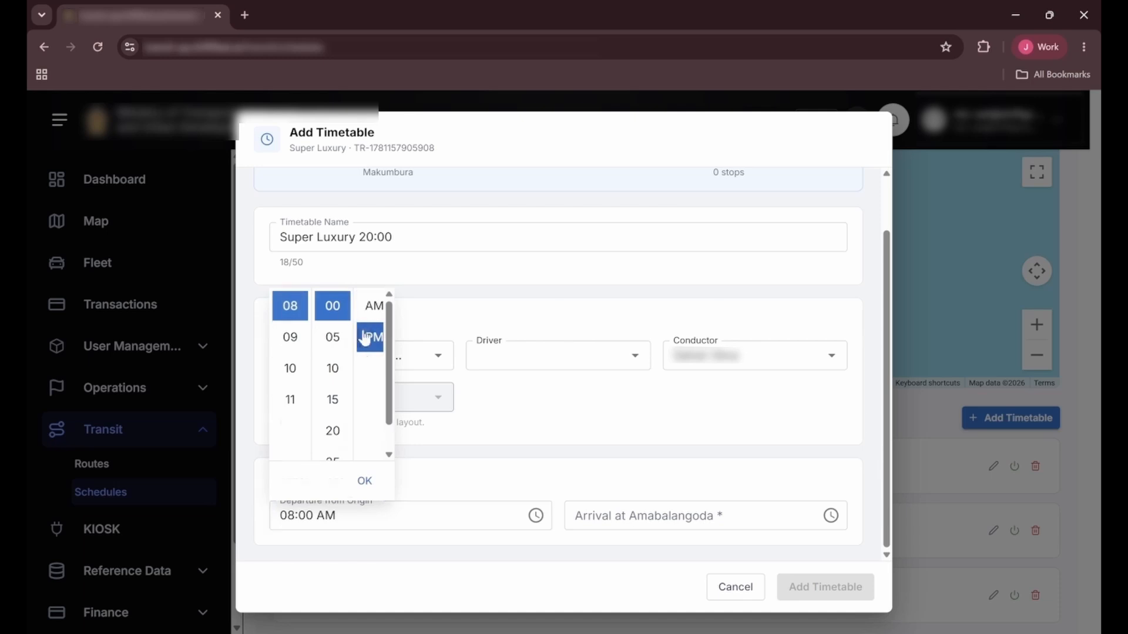
{"action": "left_click", "coordinate": [374, 334]}
Step: Set the arrival time at Amabalangoda to 10:00 PM and add the timetable to the schedule
{"action": "left_click", "coordinate": [830, 517]}
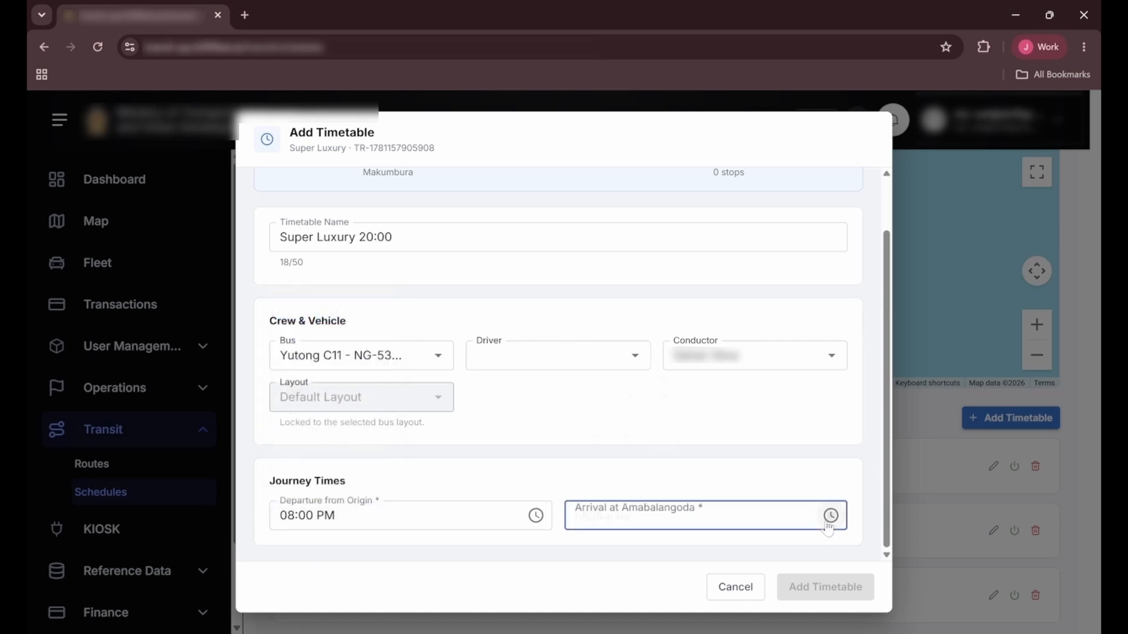
{"action": "scroll", "coordinate": [585, 420], "scroll_direction": "down", "scroll_amount": 5}
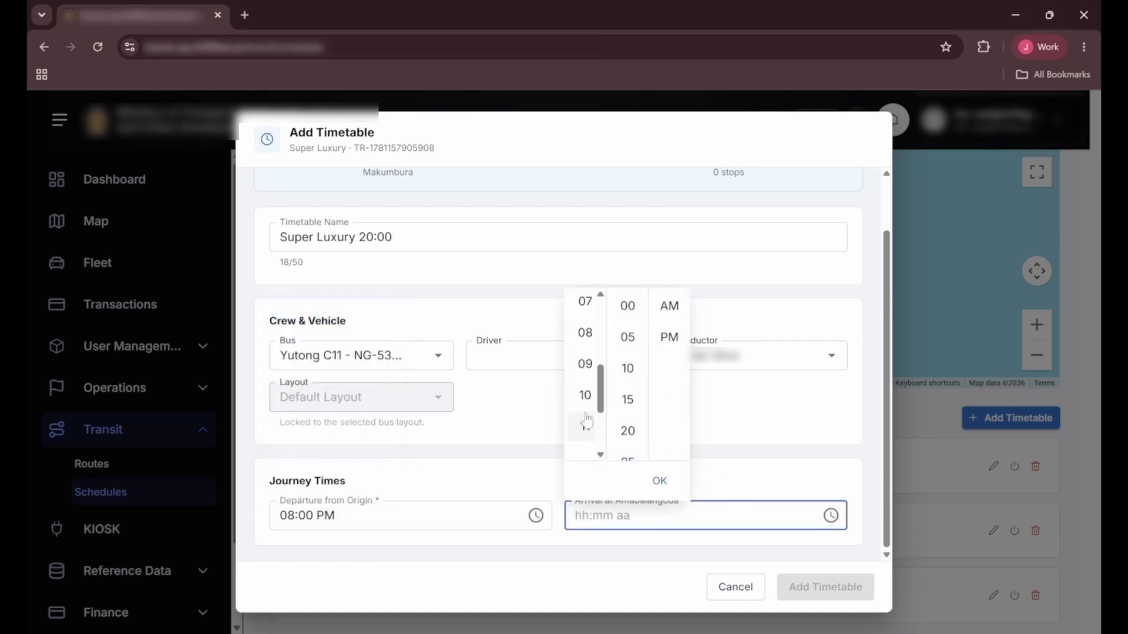
{"action": "left_click", "coordinate": [585, 395]}
{"action": "left_click", "coordinate": [669, 337]}
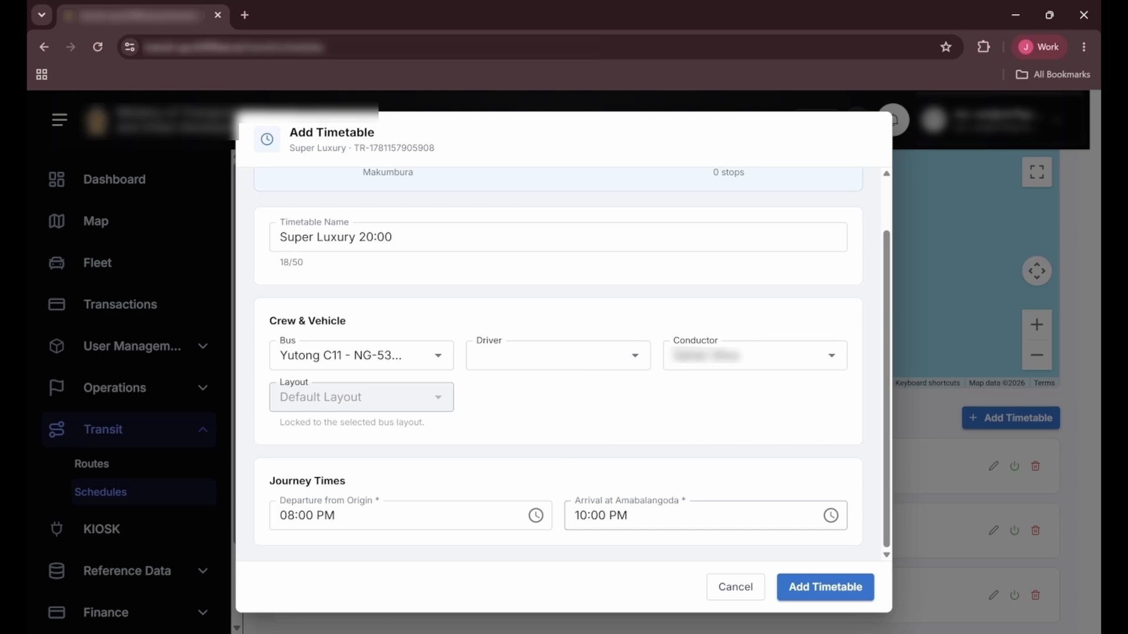
{"action": "left_click", "coordinate": [796, 586]}
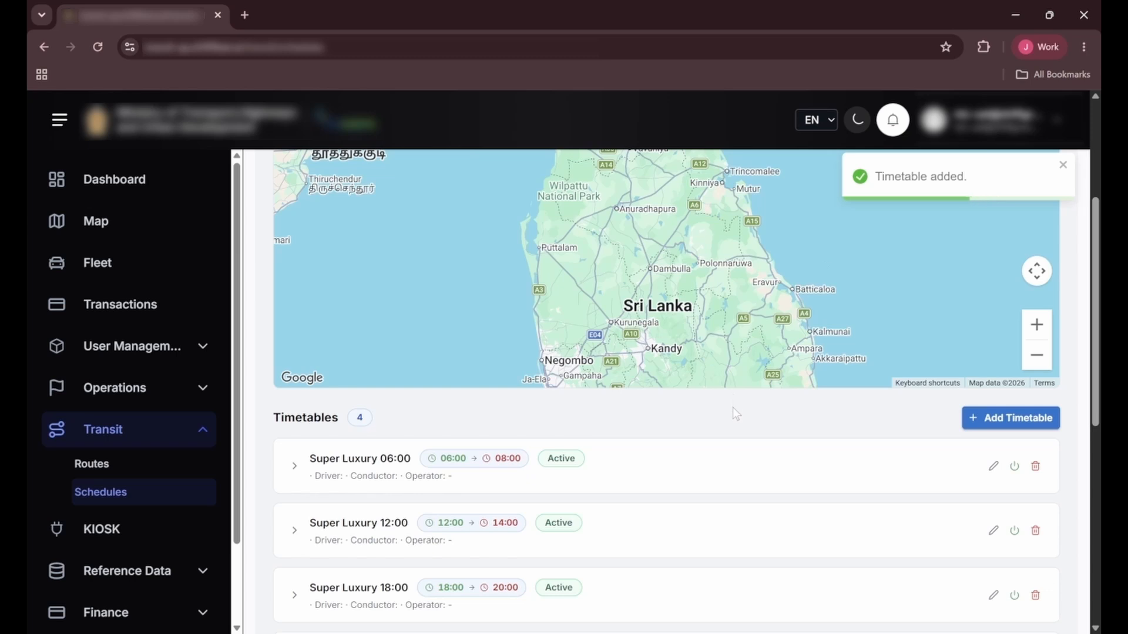
Step: Remove the Super Luxury 20:00 timetable from the schedule and confirm its removal
{"action": "scroll", "coordinate": [661, 449], "scroll_direction": "down", "scroll_amount": 1}
{"action": "scroll", "coordinate": [660, 449], "scroll_direction": "down", "scroll_amount": 1}
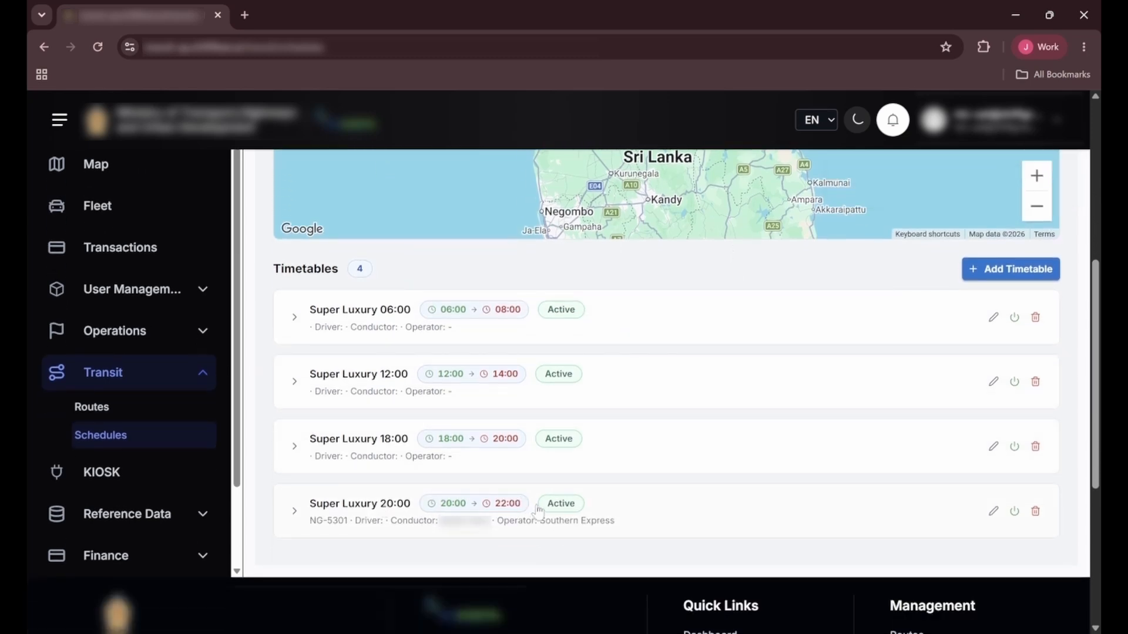
{"action": "left_click", "coordinate": [1035, 513]}
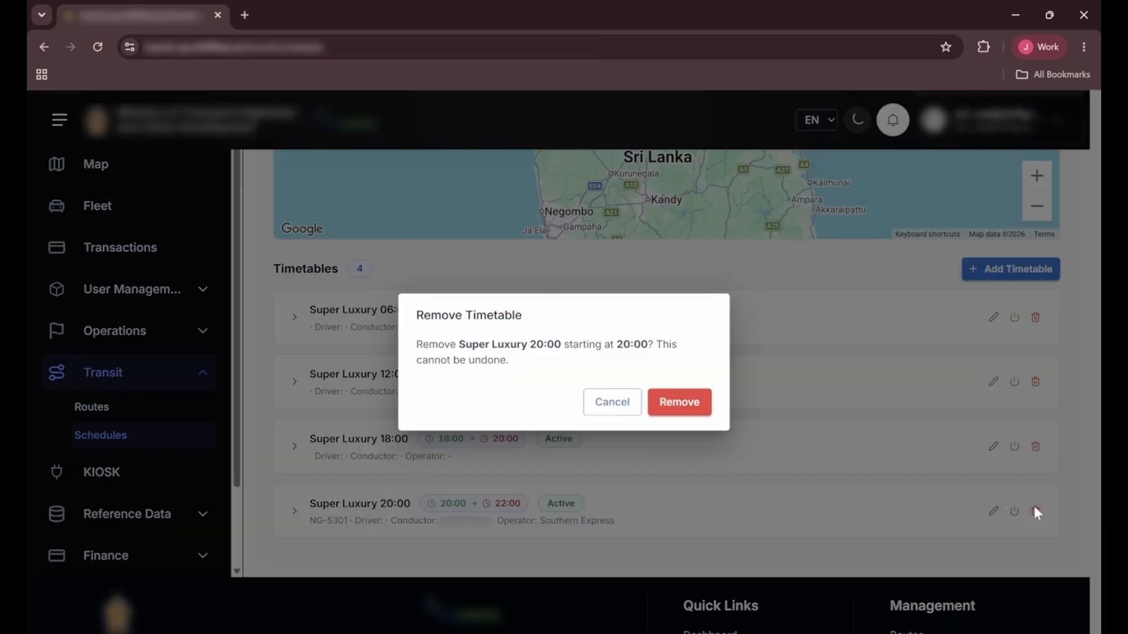
{"action": "left_click", "coordinate": [662, 410]}
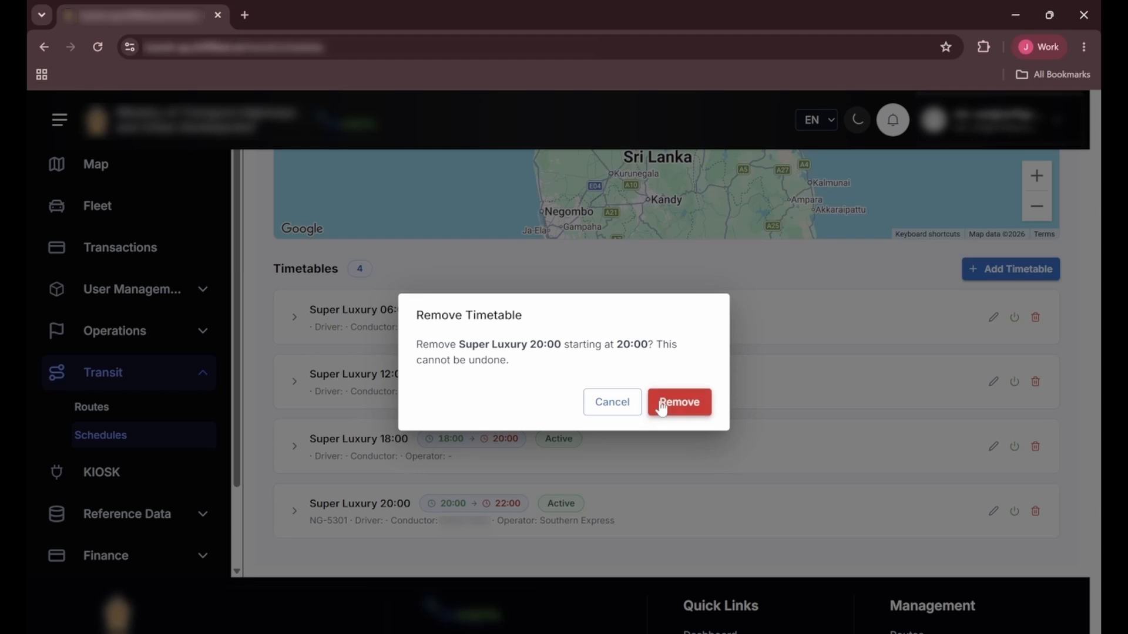